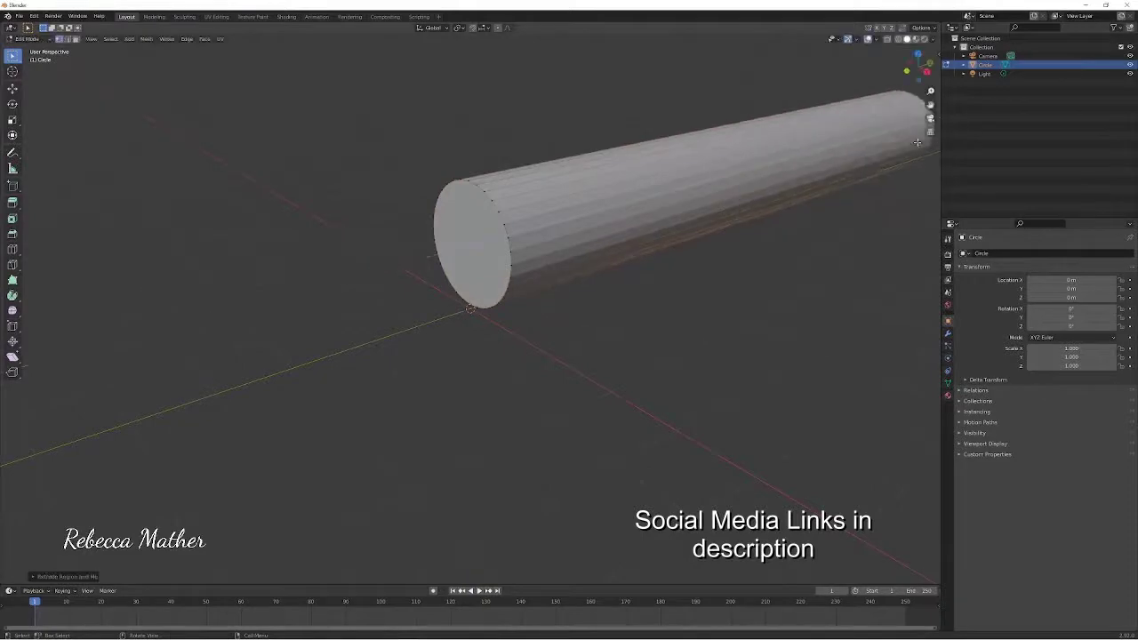
Move the selected end of the cylinder along the Y axis to adjust its length.
middle_drag(828, 223, 427, 326)
scroll(435, 280, up, 1)
key(g)
key(y)
click(564, 267)
Return to Object Mode and shade the cylinder smooth.
click(26, 39)
click(30, 49)
right_click(354, 289)
click(354, 289)
mouse_move(353, 290)
middle_down()
mouse_move(264, 312)
mouse_move(190, 285)
mouse_move(292, 295)
mouse_move(261, 302)
middle_up()
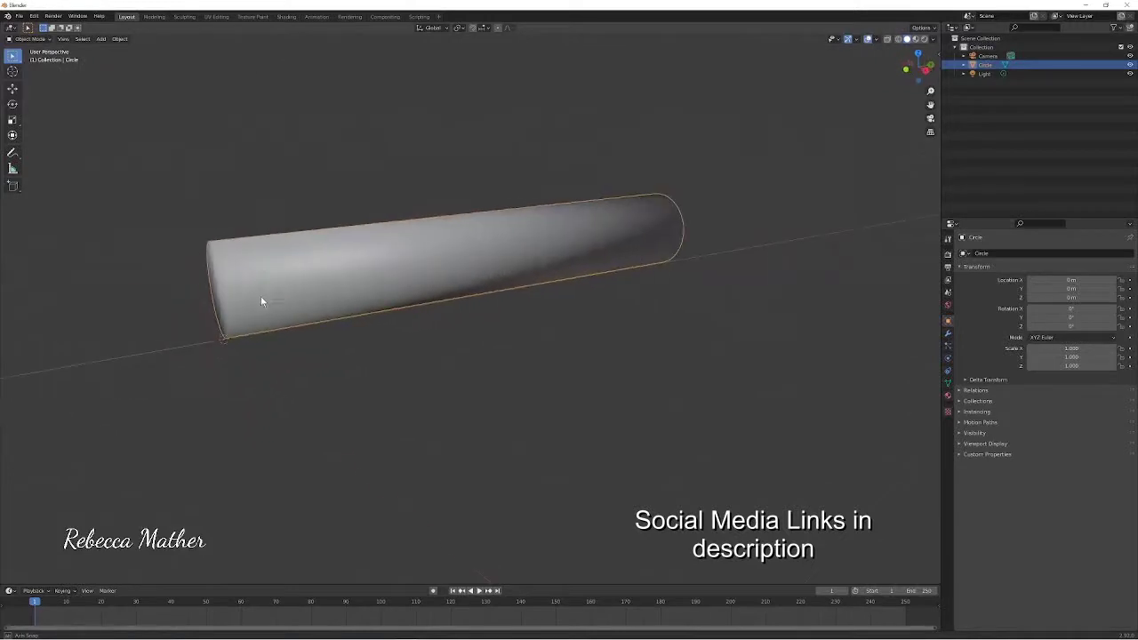
Duplicate the cylinder with a slight offset along Y and enlarge the copy to about 1.07 scale.
key(shift+d)
key(y)
click(321, 289)
key(s)
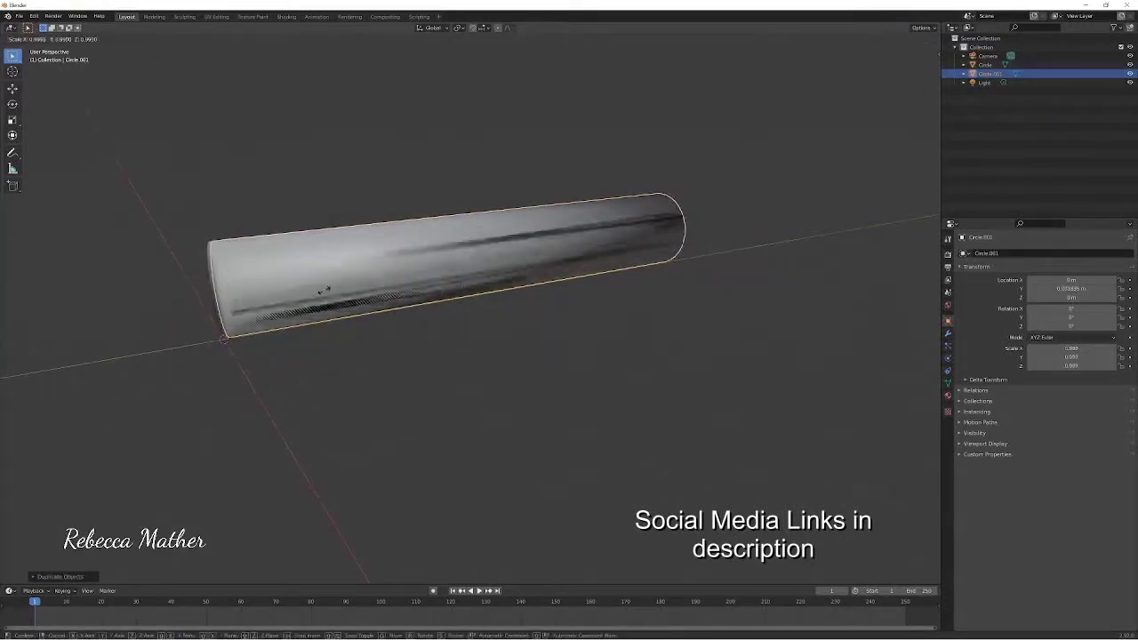
click(334, 296)
key(s)
key(y)
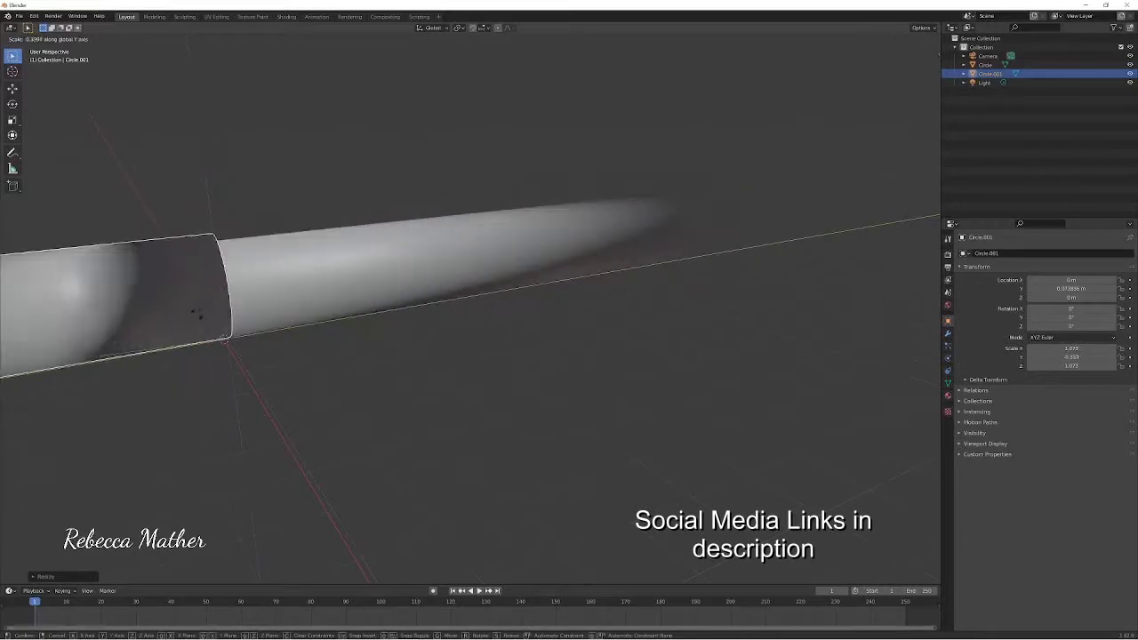
click(217, 315)
key(ctrl+z)
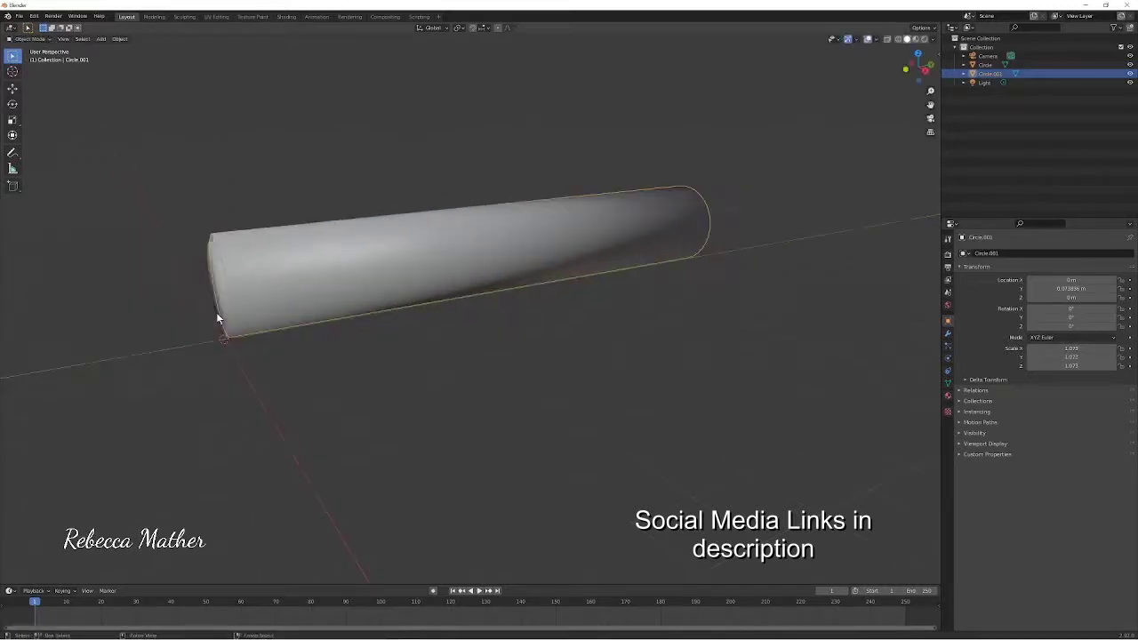
Shorten the duplicate along Y into a collar at the cylinder's near end and enlarge it to about 1.1 scale.
key(s)
key(y)
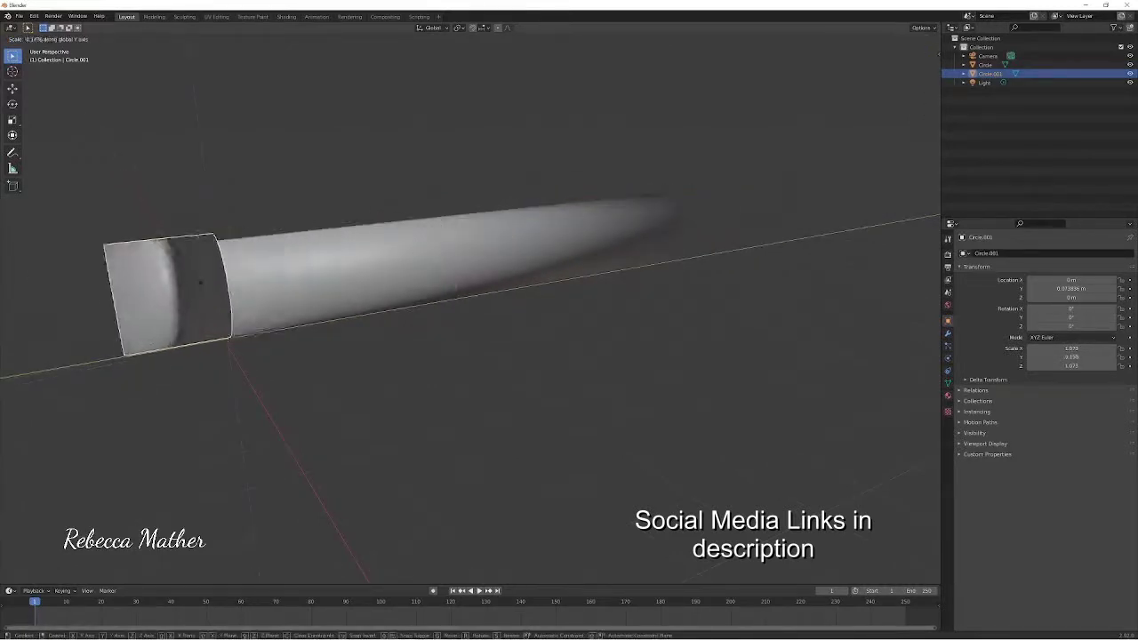
click(278, 274)
key(s)
click(281, 275)
Lower the collar about 0.09 m along Z to centre it on the cylinder and narrow it along Y.
middle_drag(281, 276, 376, 280)
key(g)
key(z)
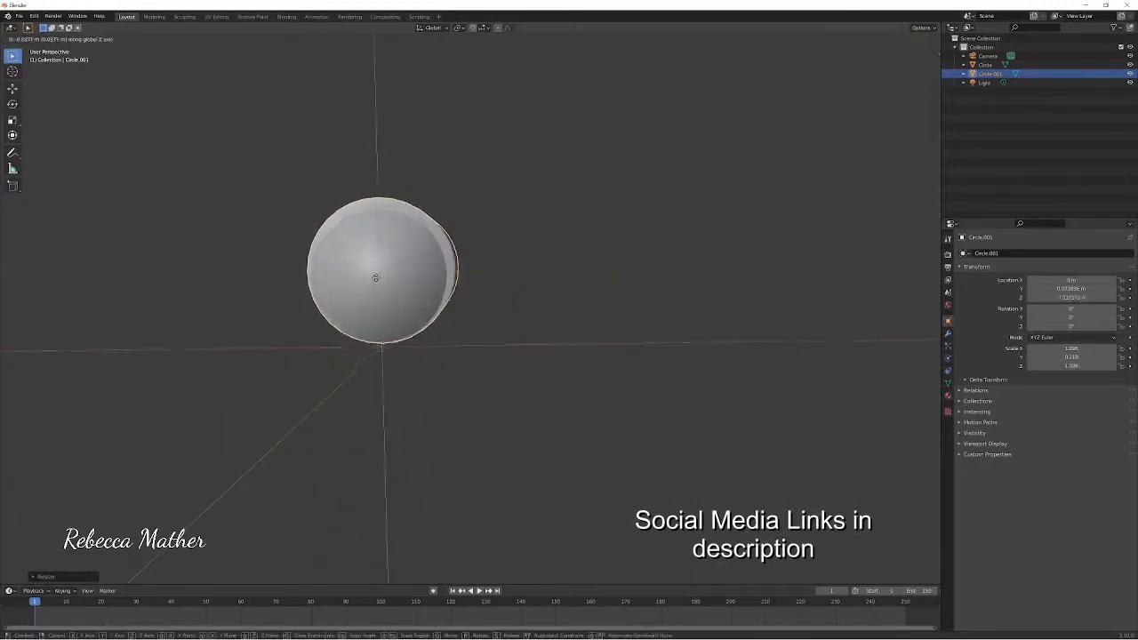
click(374, 281)
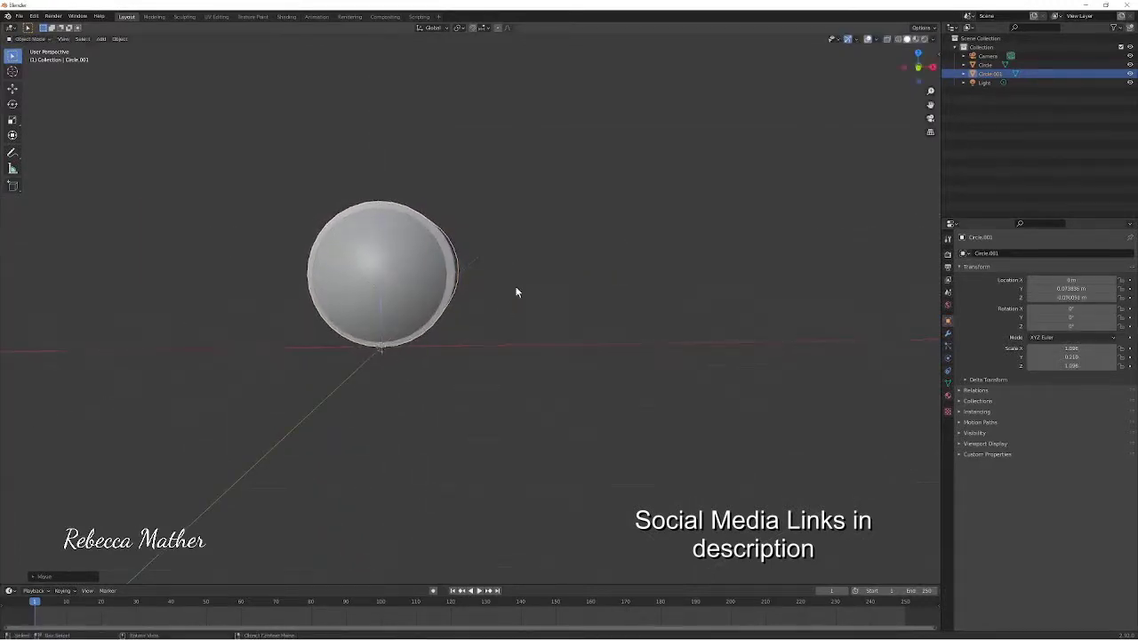
middle_drag(515, 291, 350, 282)
key(s)
key(y)
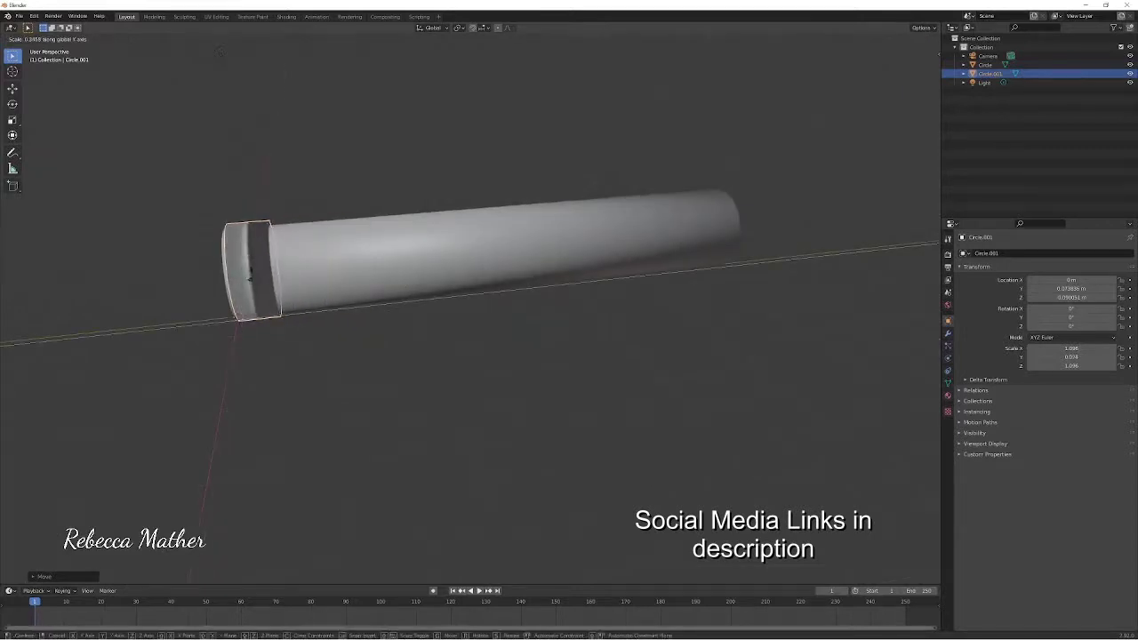
click(248, 292)
Show the viewport in rendered shading and set the render engine to Cycles.
click(924, 40)
middle_drag(231, 321, 263, 310)
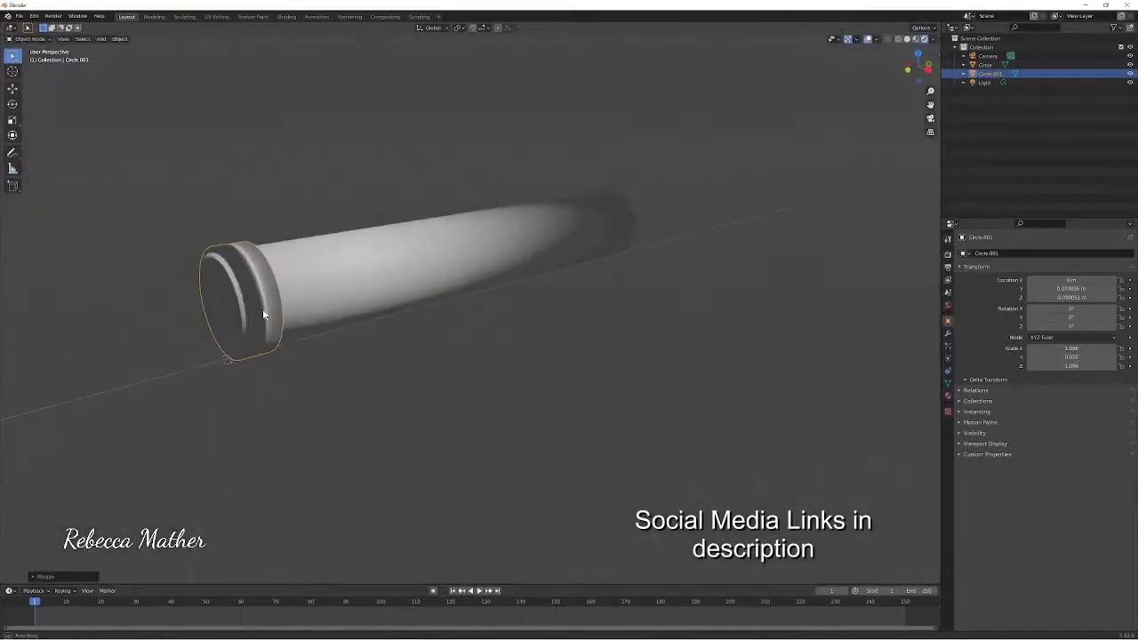
click(949, 255)
click(1041, 254)
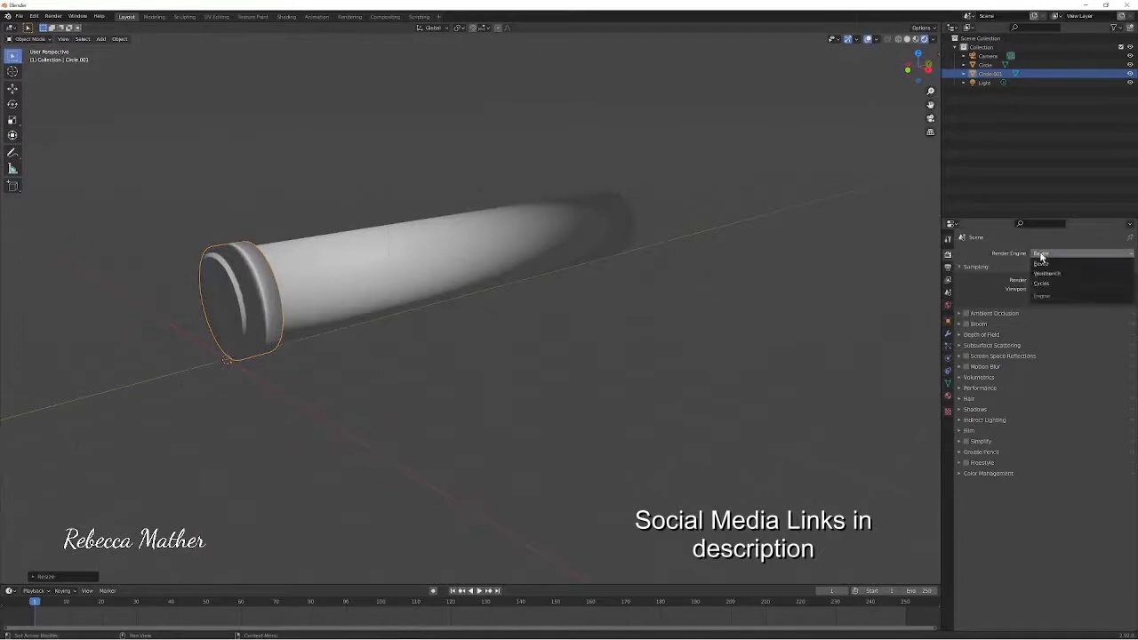
click(1049, 282)
Shade the collar flat and narrow it further along the Y axis.
mouse_move(205, 267)
middle_down()
mouse_move(266, 267)
mouse_move(228, 249)
middle_up()
right_click(227, 250)
click(229, 256)
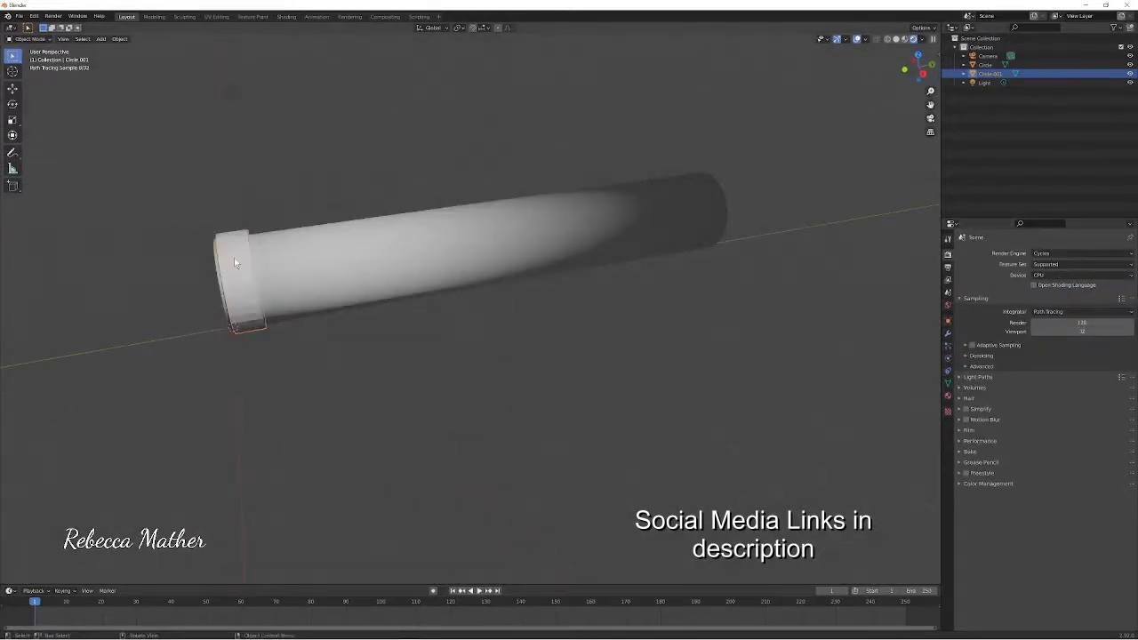
key(s)
key(x)
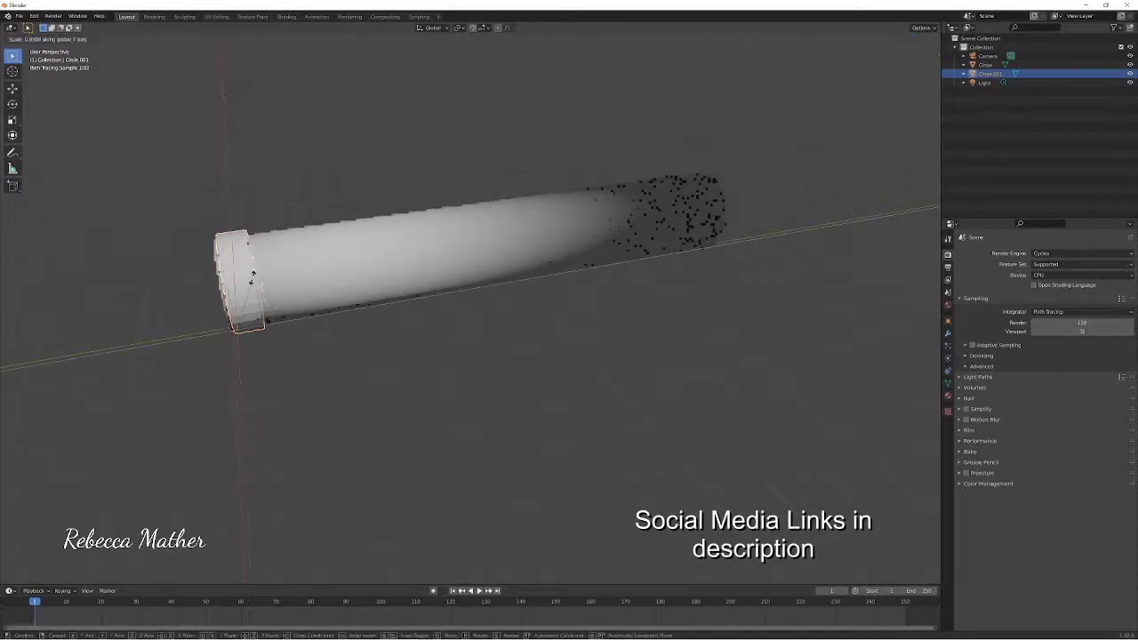
click(241, 285)
Try smooth shading on the collar and return it to flat shading.
right_click(242, 287)
click(233, 281)
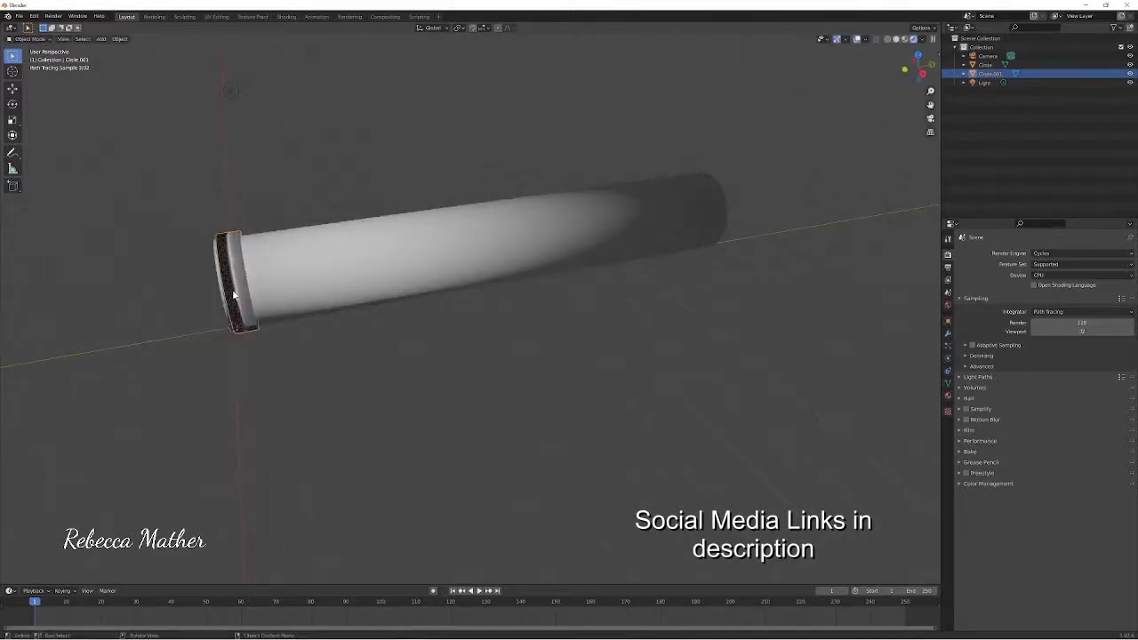
middle_drag(249, 297, 227, 307)
right_click(227, 309)
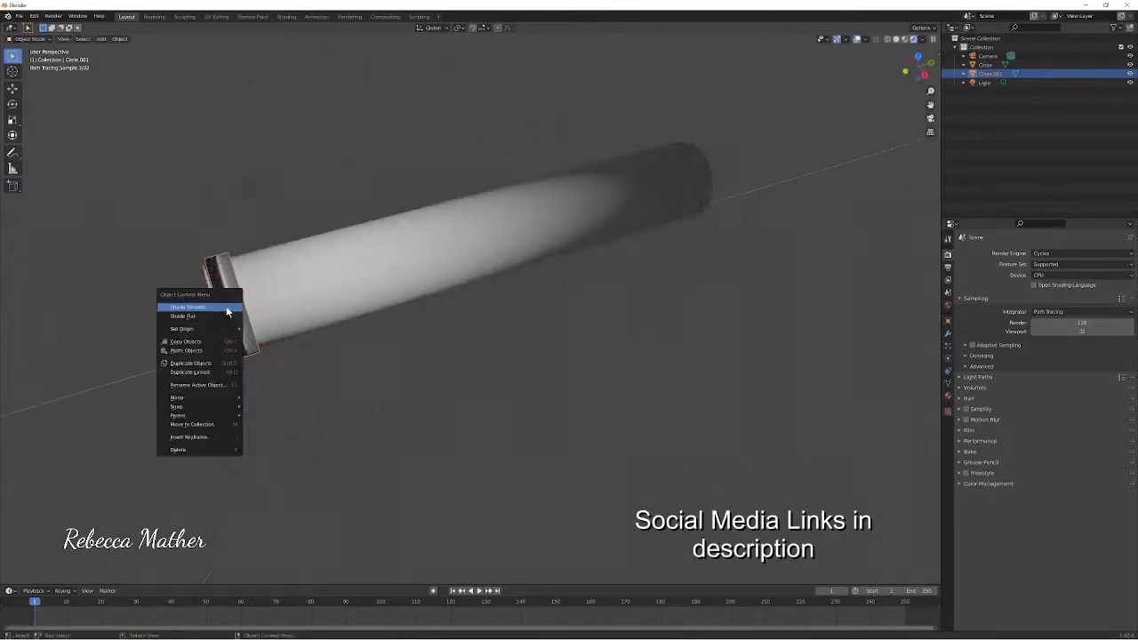
click(226, 316)
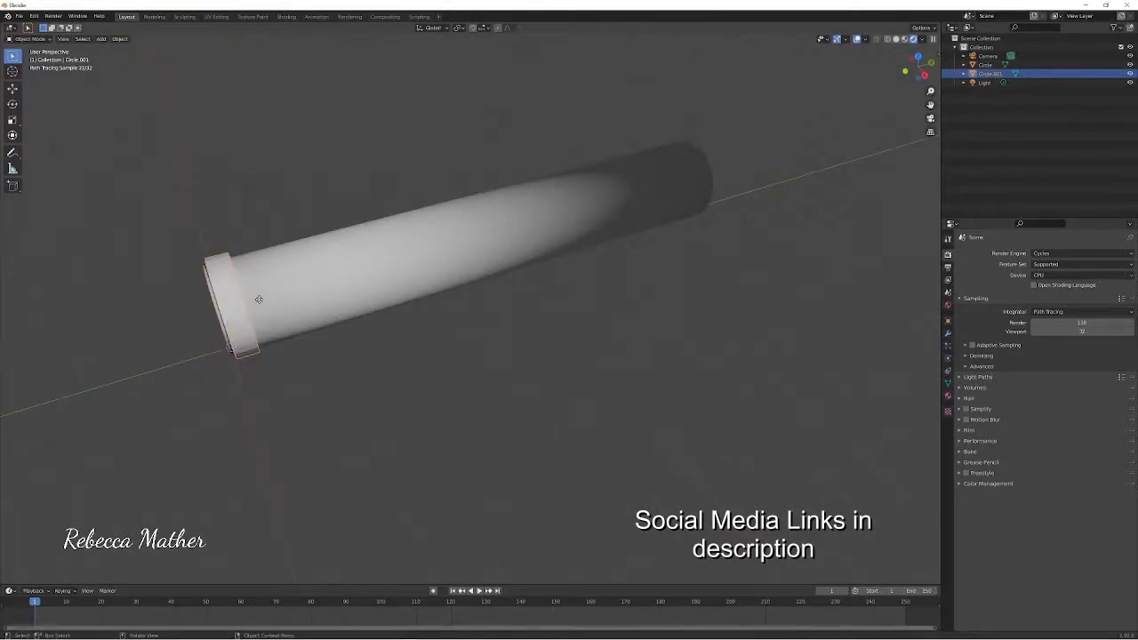
Move the collar along the Y axis to the cylinder's opposite end.
key(g)
key(y)
click(769, 251)
middle_drag(769, 251, 594, 264)
key(g)
key(y)
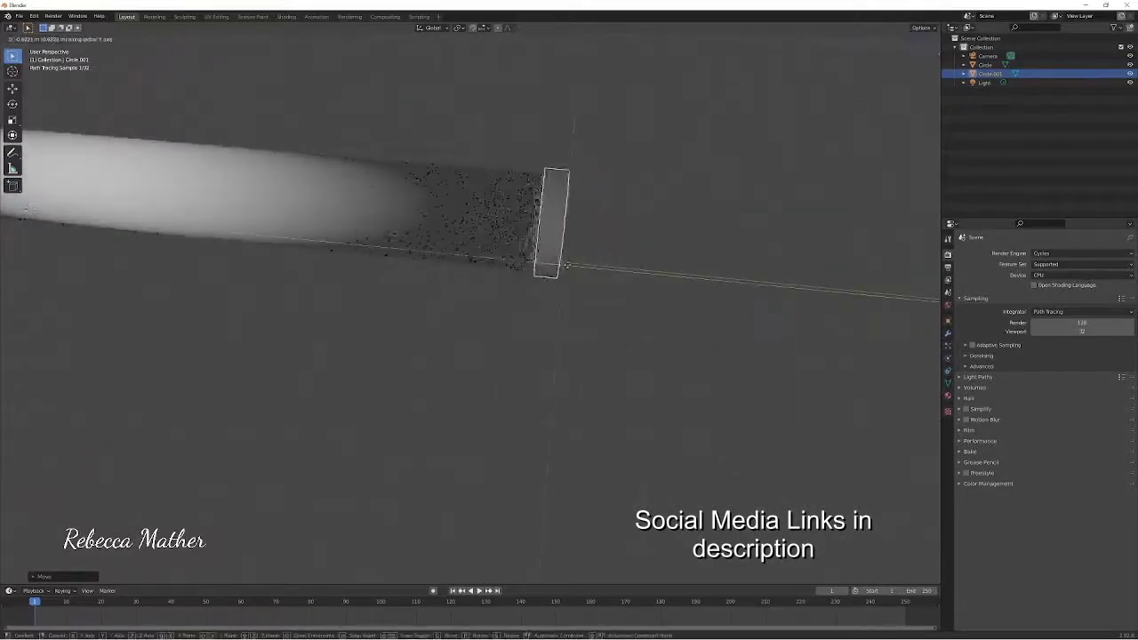
click(541, 265)
Flatten the collar along Y into a thin ring and position it at the cylinder's far end.
key(s)
key(y)
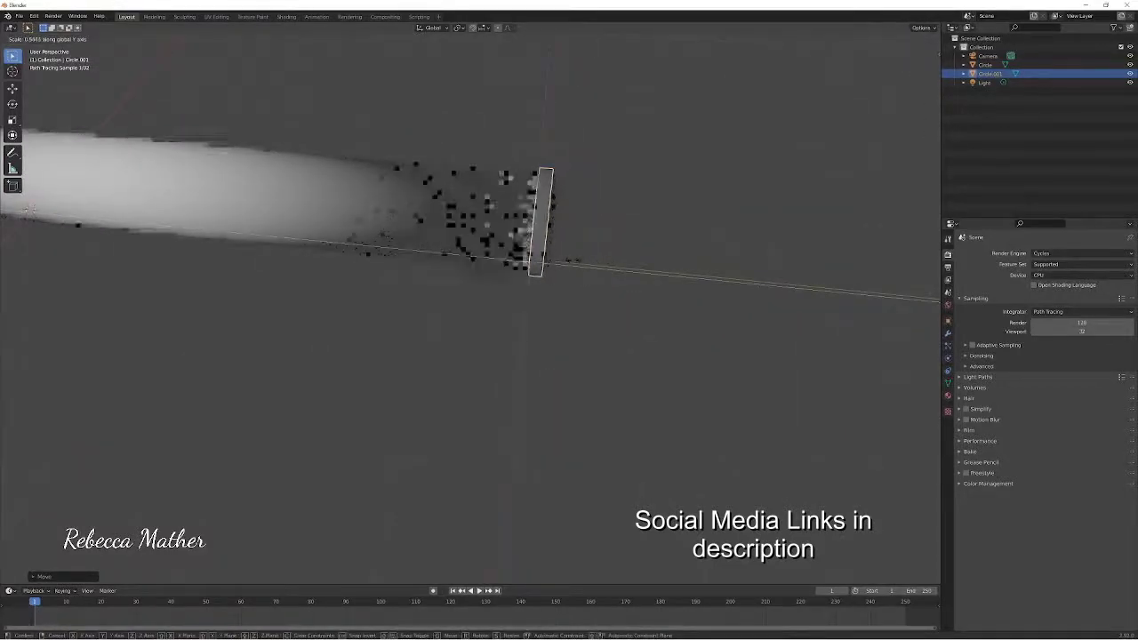
click(546, 259)
key(g)
key(y)
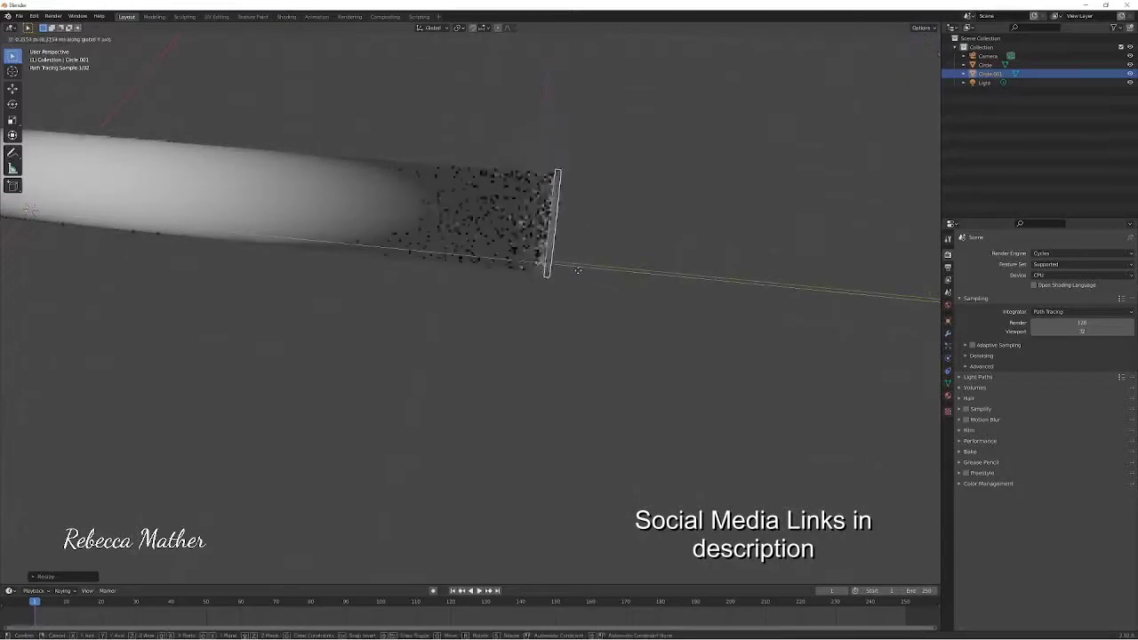
click(540, 232)
Duplicate the thin ring along Y to build a row of four evenly spaced rings at the far end.
key(shift+d)
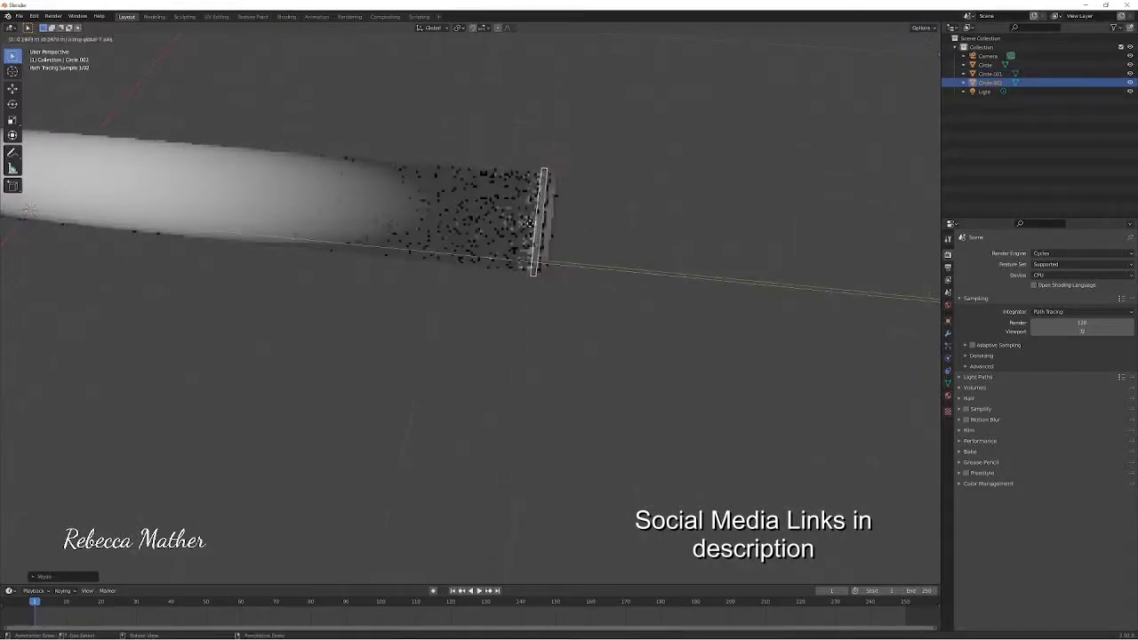
click(551, 224)
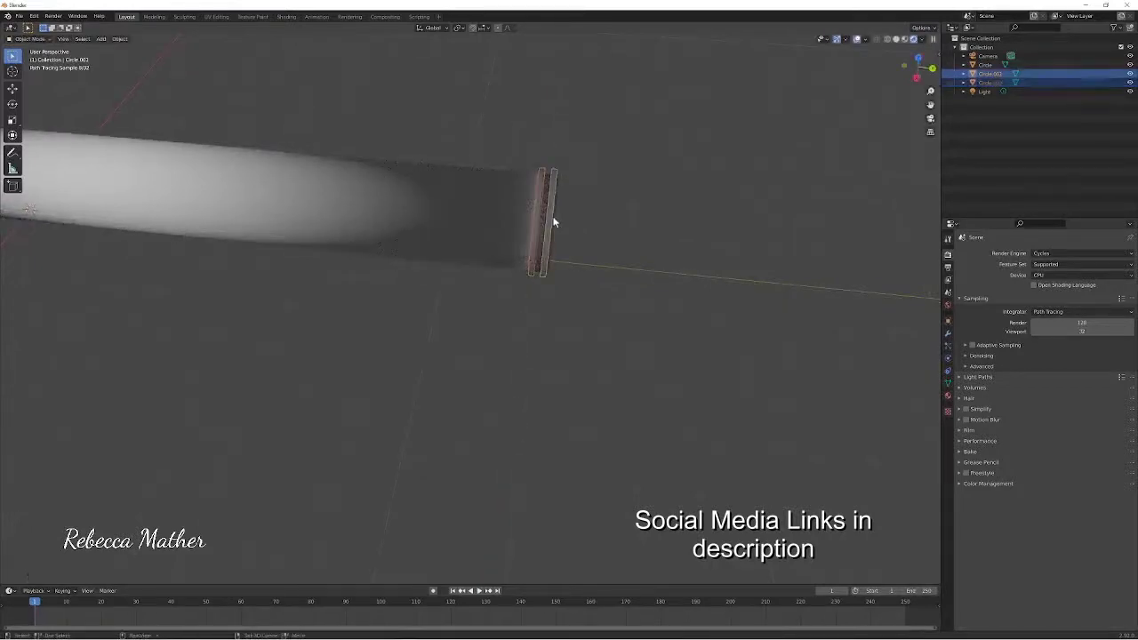
key(shift+d)
key(y)
click(533, 215)
shift+click(541, 216)
shift+click(551, 216)
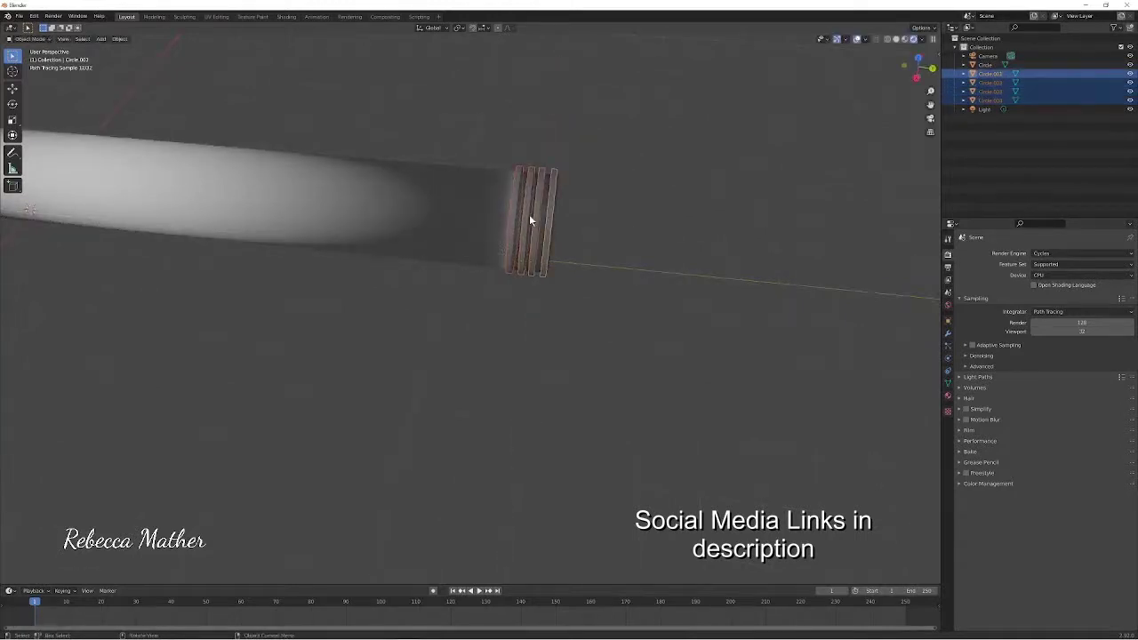
Duplicate the four selected rings along Y to extend the ribbed section to eight rings.
key(shift+d)
key(y)
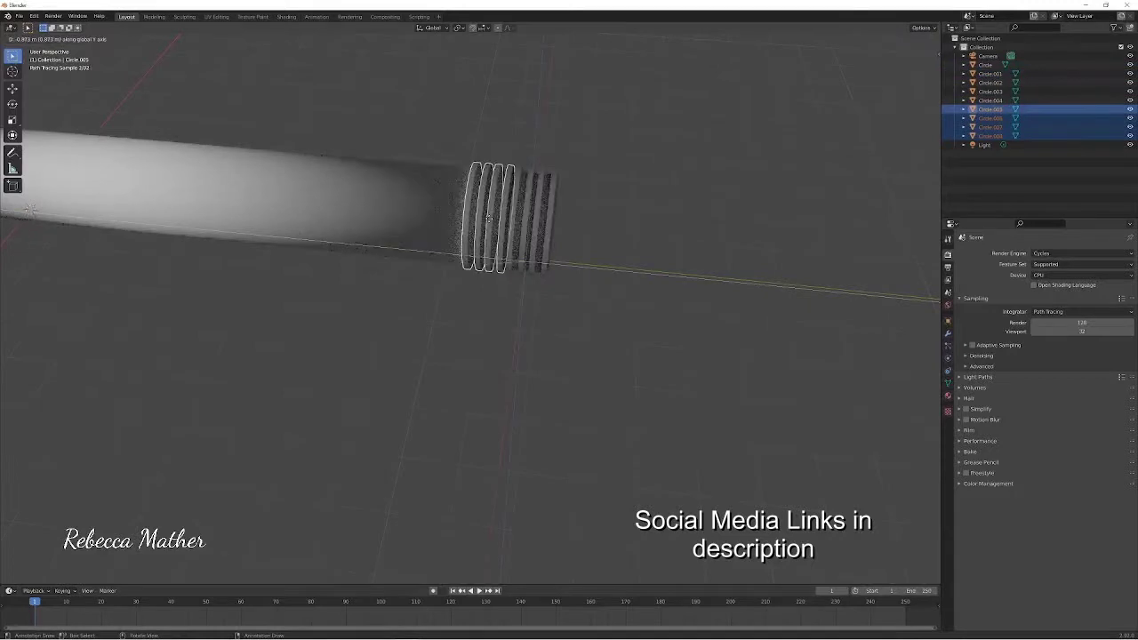
click(484, 215)
click(361, 420)
middle_drag(415, 351, 829, 175)
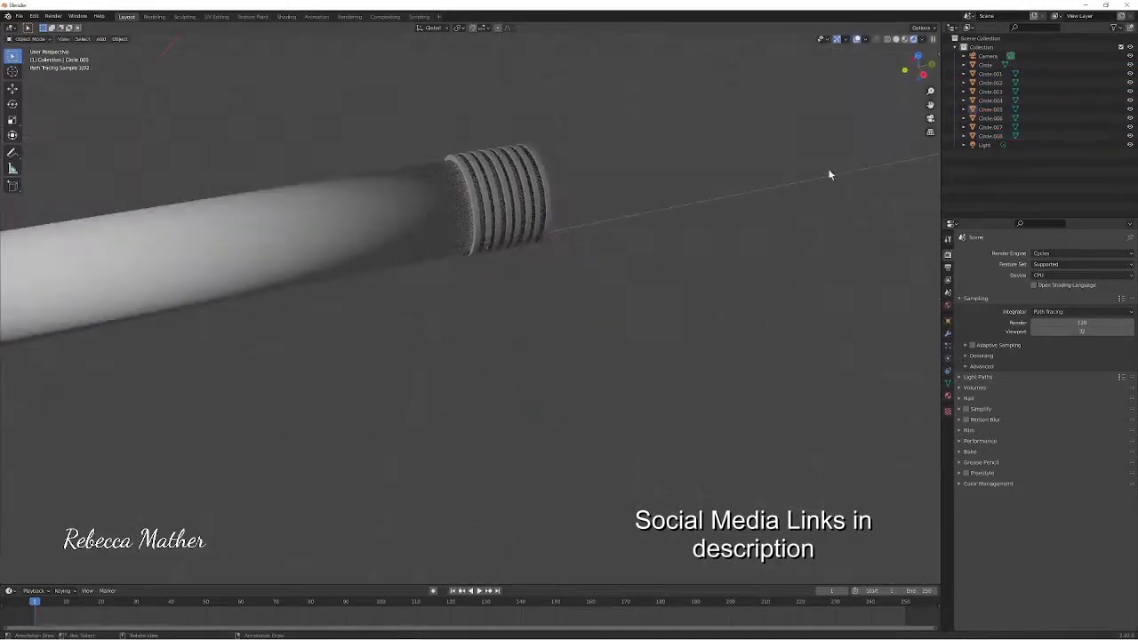
Switch the viewport back to solid shading and bring the whole cylinder into side view.
click(898, 40)
mouse_move(494, 240)
middle_down()
mouse_move(466, 271)
mouse_move(475, 315)
mouse_move(375, 253)
middle_up()
click(547, 198)
shift+middle_drag(229, 269, 407, 360)
middle_drag(406, 360, 451, 320)
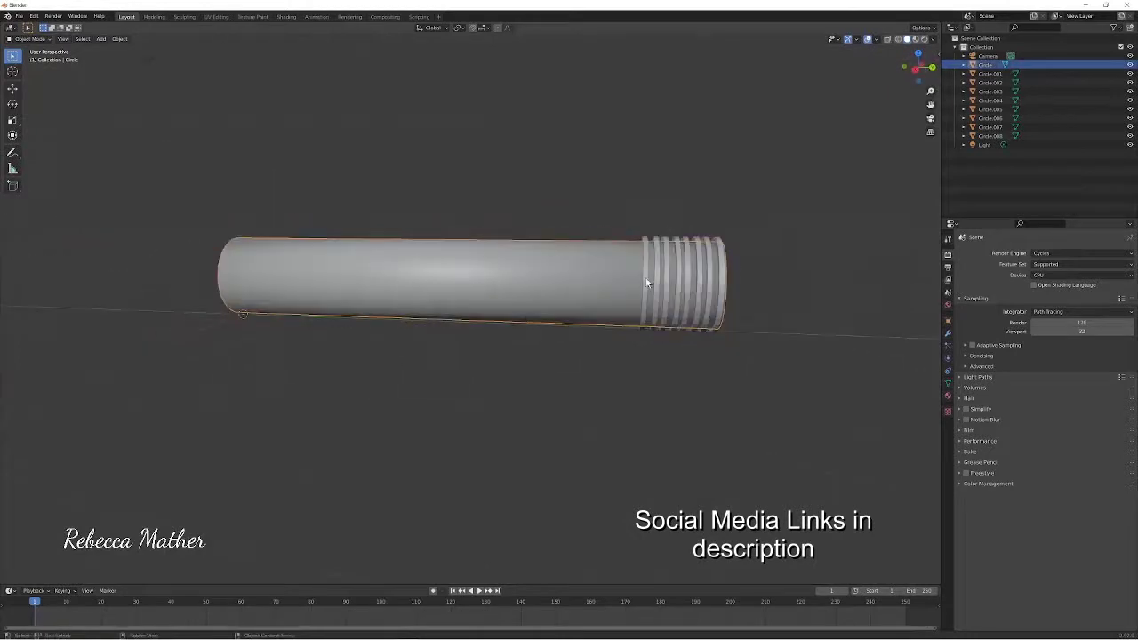
click(647, 282)
key(shift+d)
key(y)
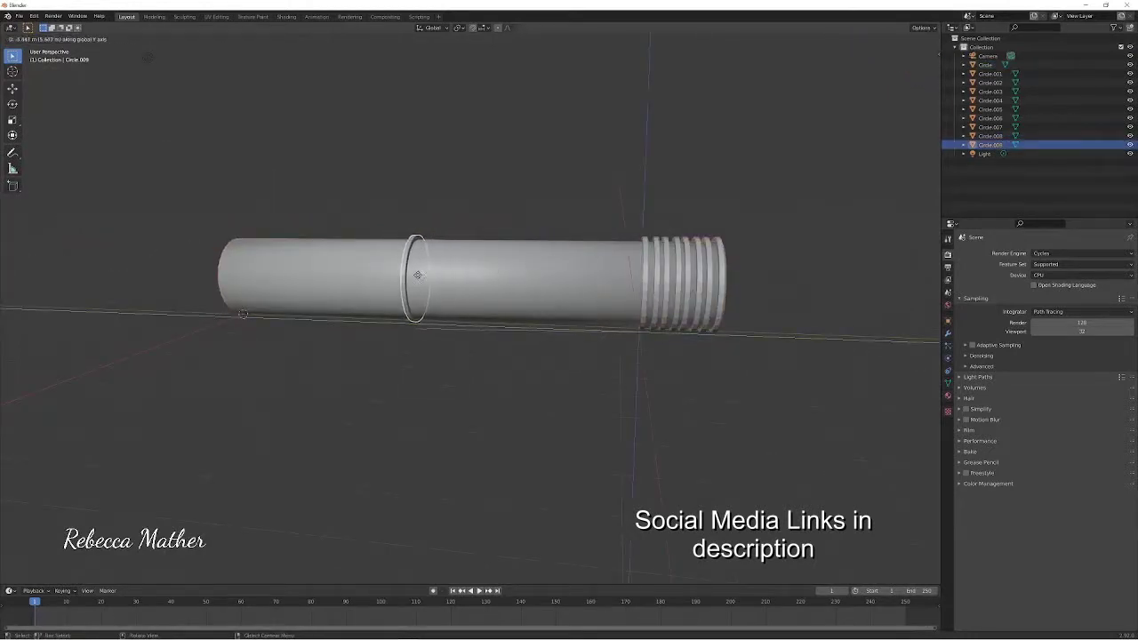
click(423, 277)
key(ctrl+z)
Adjust the position of a ring in the ribbed section slightly along the Y axis.
shift+click(658, 277)
shift+click(668, 279)
shift+click(682, 279)
click(682, 279)
click(682, 279)
click(679, 279)
key(g)
key(y)
click(673, 285)
Duplicate all eight rings and place the copies along Y near the cylinder's near end.
click(651, 277)
shift+click(659, 278)
shift+click(674, 279)
shift+click(681, 278)
shift+click(693, 278)
shift+click(702, 276)
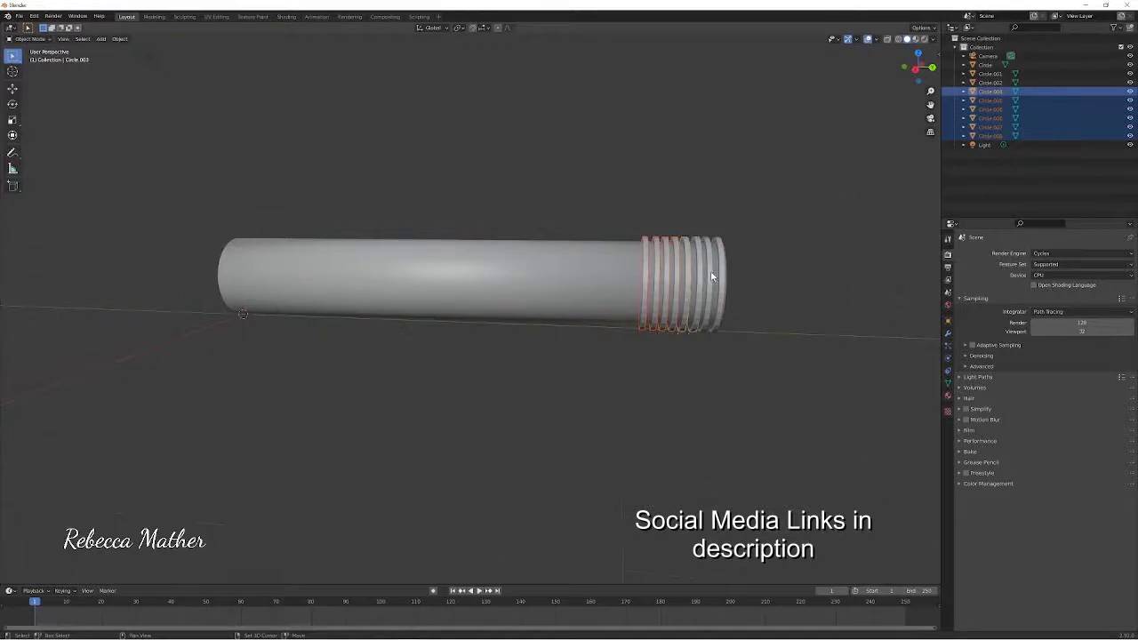
shift+click(714, 276)
shift+click(722, 276)
key(shift+d)
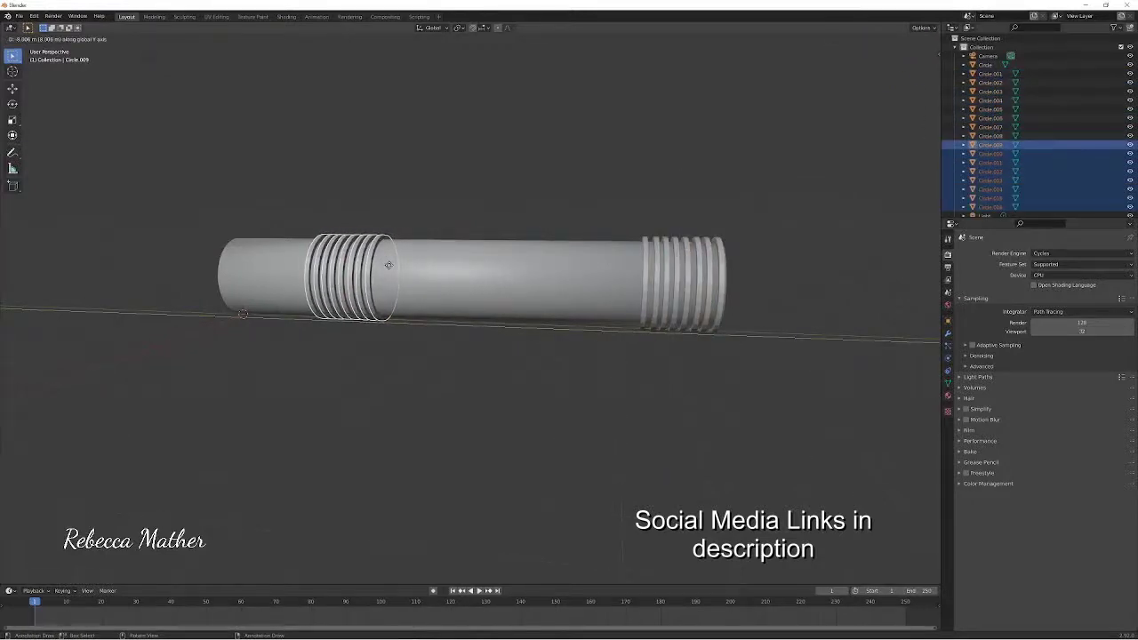
click(388, 265)
Duplicate the new ring group along Y to continue the ribs toward the near end of the cylinder.
shift+middle_drag(316, 345, 509, 384)
middle_drag(509, 384, 519, 321)
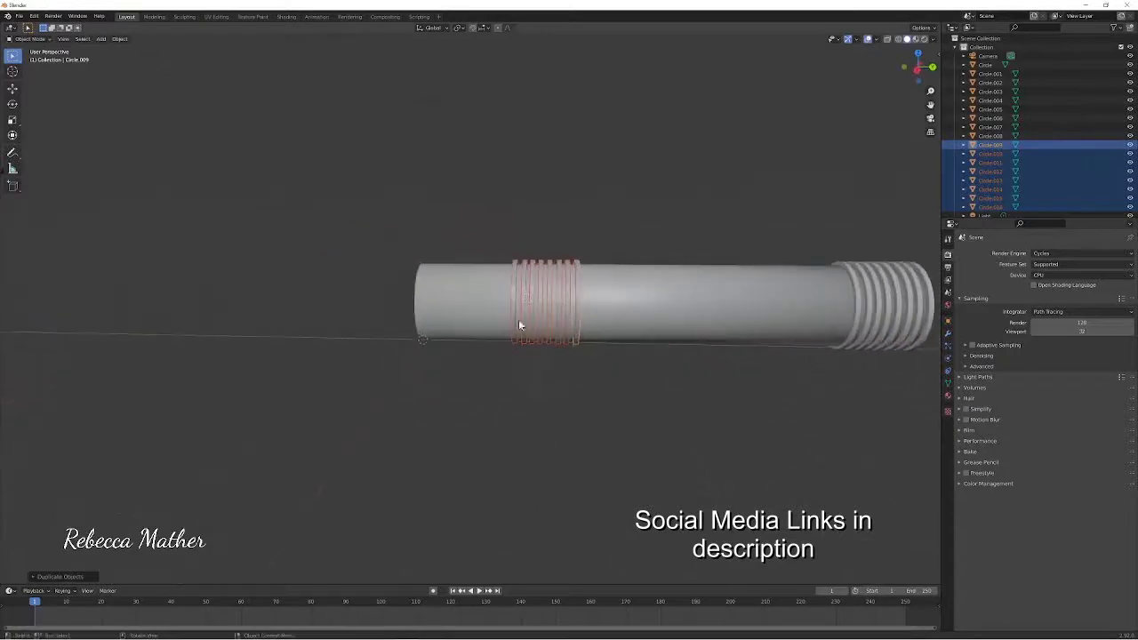
key(shift+d)
key(x)
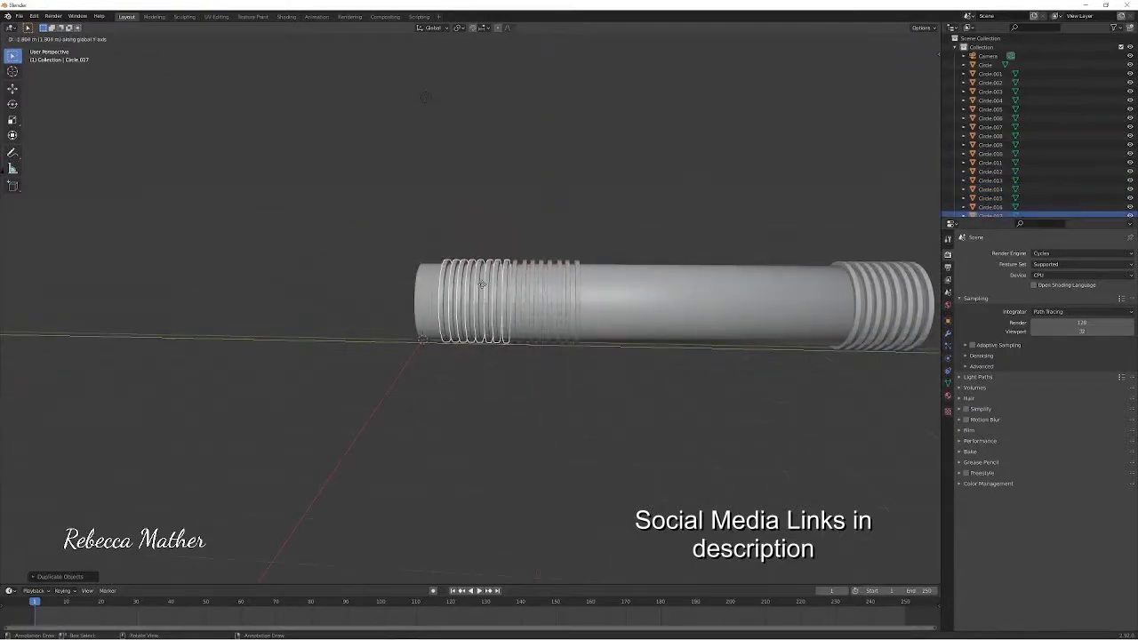
click(480, 283)
Duplicate the outermost ring and offset the copy along Y toward the near end of the cylinder.
click(443, 280)
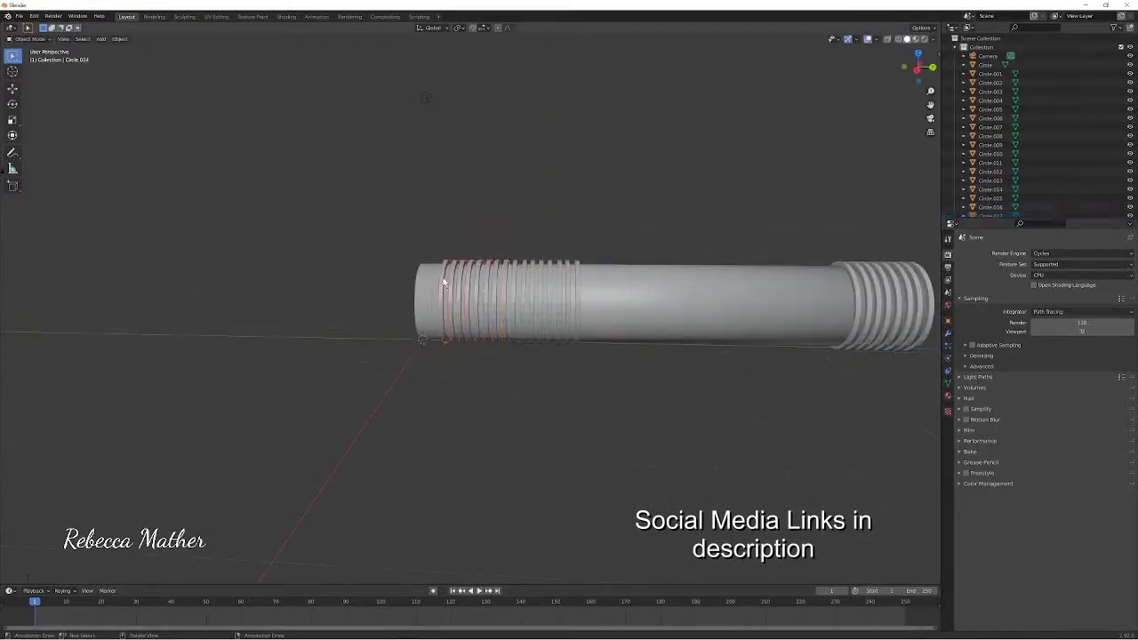
key(shift+d)
key(y)
click(426, 274)
Stretch the duplicated ring along the Y axis into a long sleeve.
key(s)
key(y)
click(12, 259)
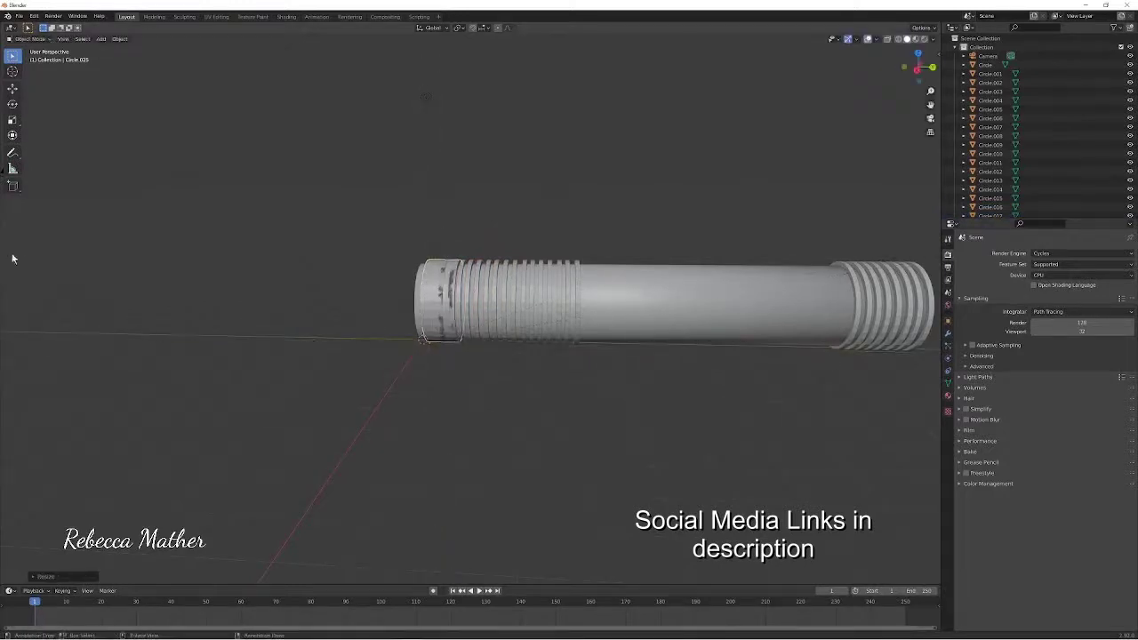
key(s)
key(y)
click(613, 324)
Move the sleeve between the two ribbed sections and lengthen it along Y so it adjoins the near ribs.
key(g)
key(y)
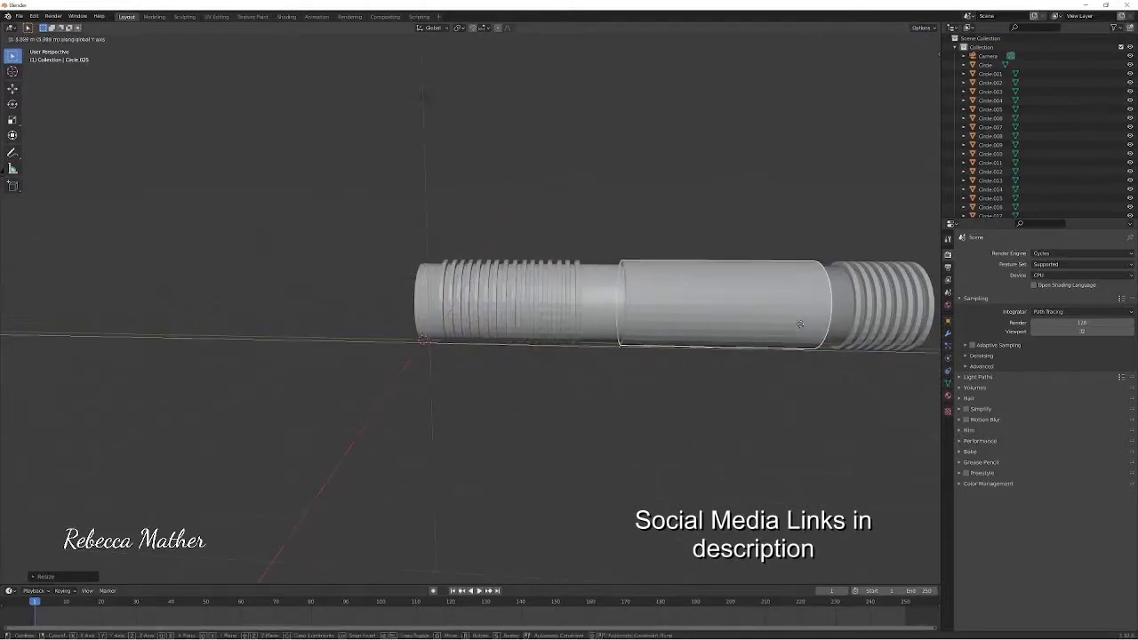
click(775, 325)
key(s)
key(y)
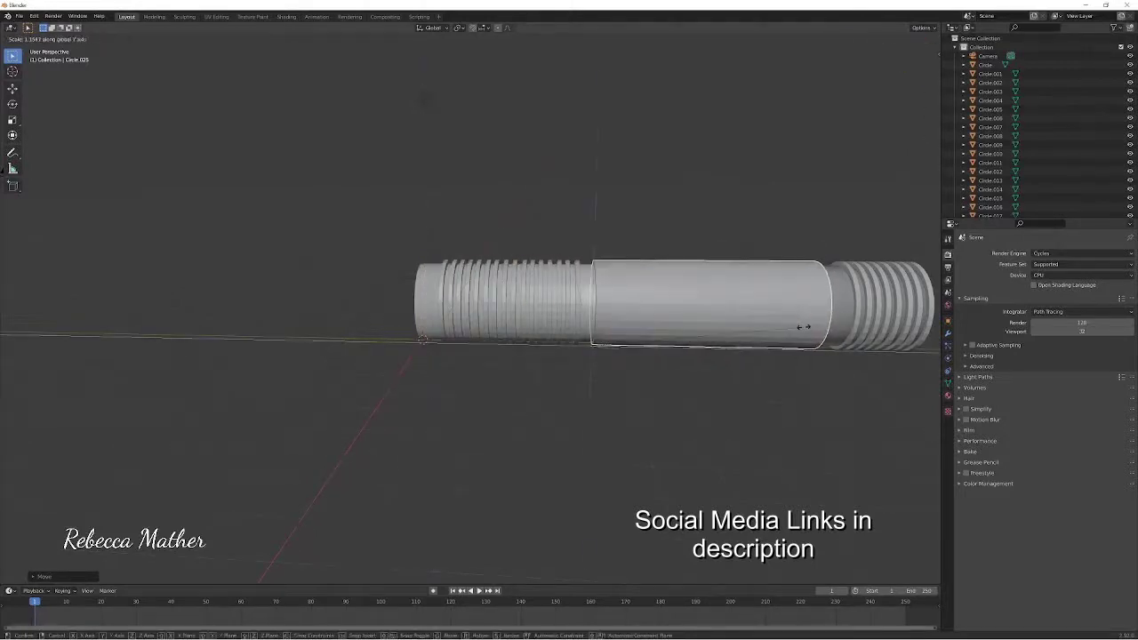
click(812, 328)
key(g)
key(y)
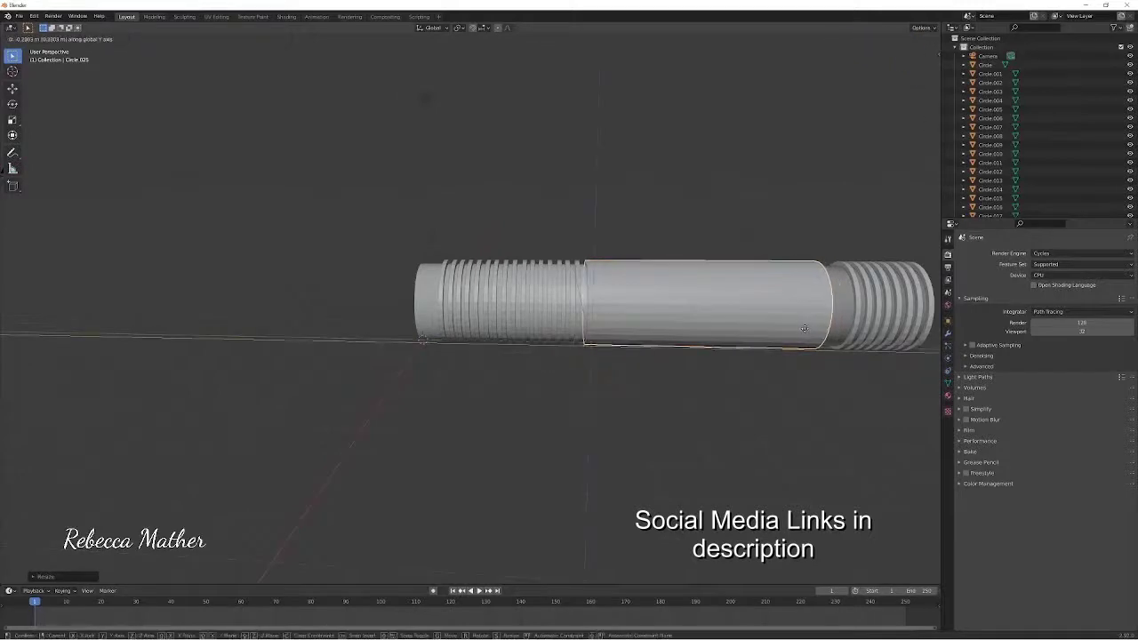
click(809, 333)
Put the long middle sleeve into Edit Mode and add two evenly spaced loop cuts across its length.
key(super+r)
click(445, 193)
click(27, 40)
click(28, 57)
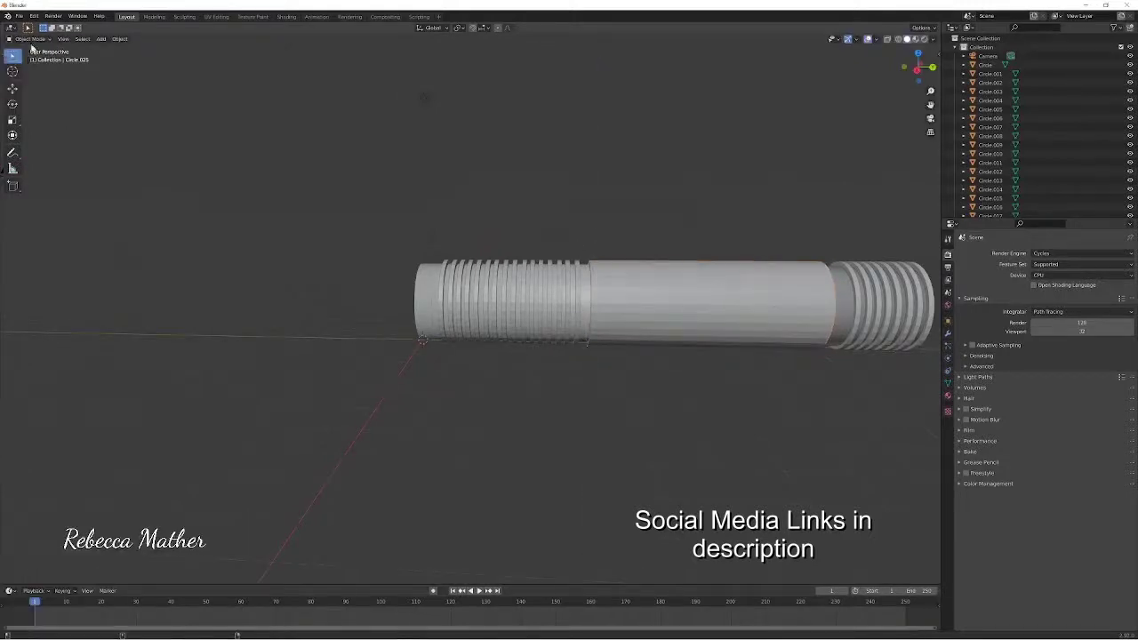
key(Tab)
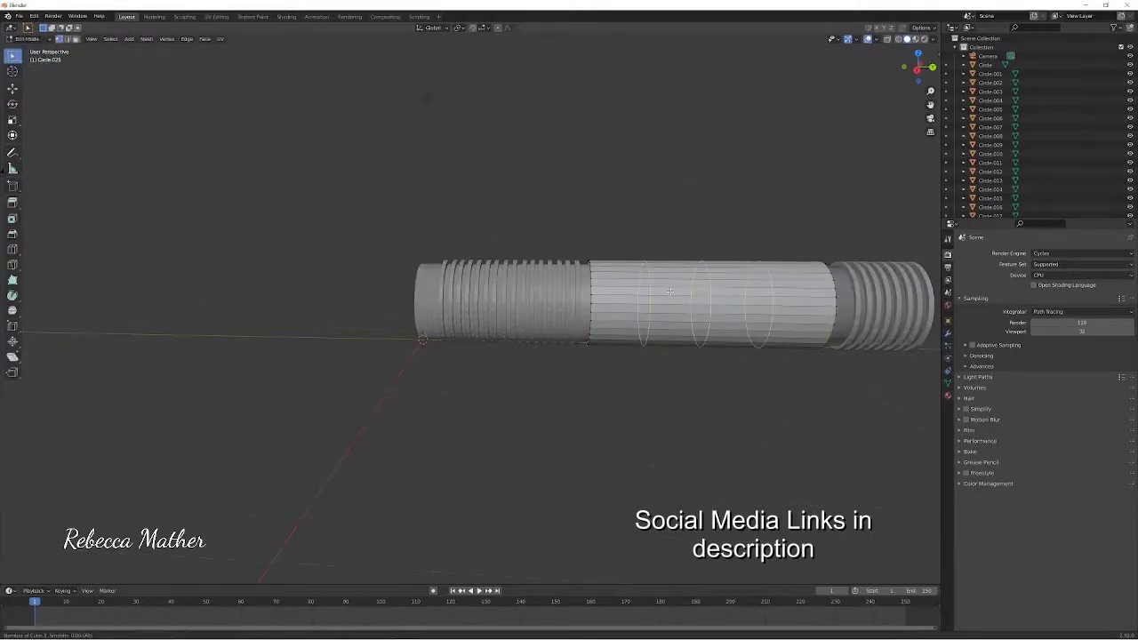
click(670, 291)
click(396, 172)
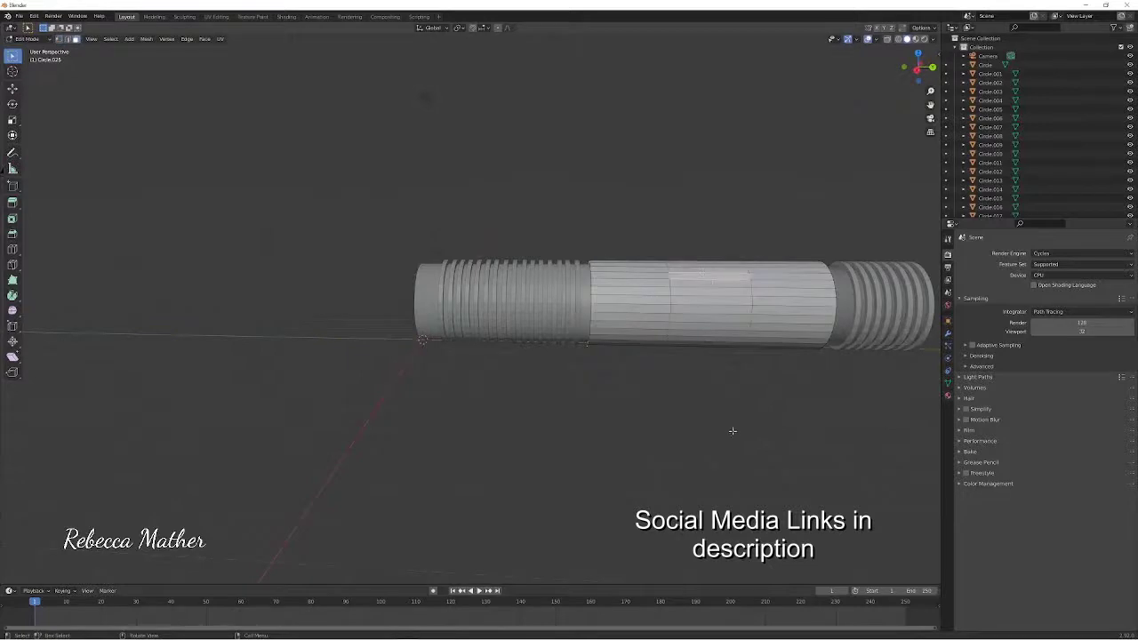
Select the ring of faces around the sleeve's middle, lengthen it along Y and scale it inward to form a waist.
middle_drag(735, 432, 736, 315)
ctrl+click(749, 401)
middle_drag(749, 402, 749, 445)
key(s)
key(y)
click(929, 451)
key(s)
click(818, 452)
middle_drag(817, 450, 650, 266)
Select the sleeve's whole mesh and shift it along Z to line up with the ribbed sections.
key(a)
key(g)
key(z)
click(794, 379)
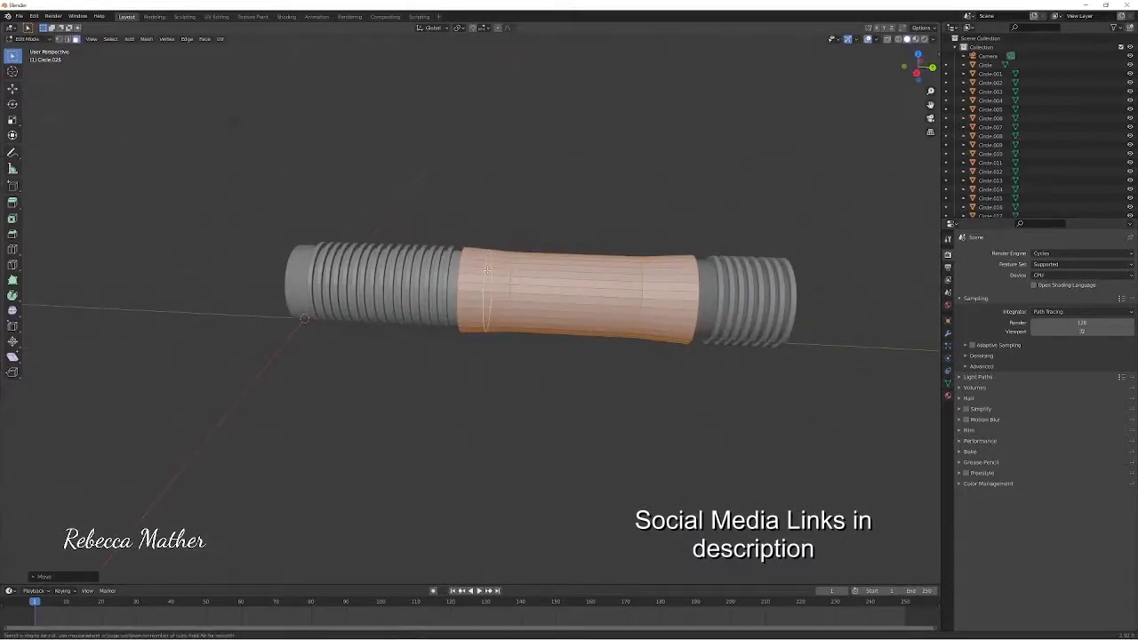
Loop-cut a narrow band at the sleeve end beside the longer ribbed section and extrude and scale it into a raised collar.
click(487, 270)
click(466, 271)
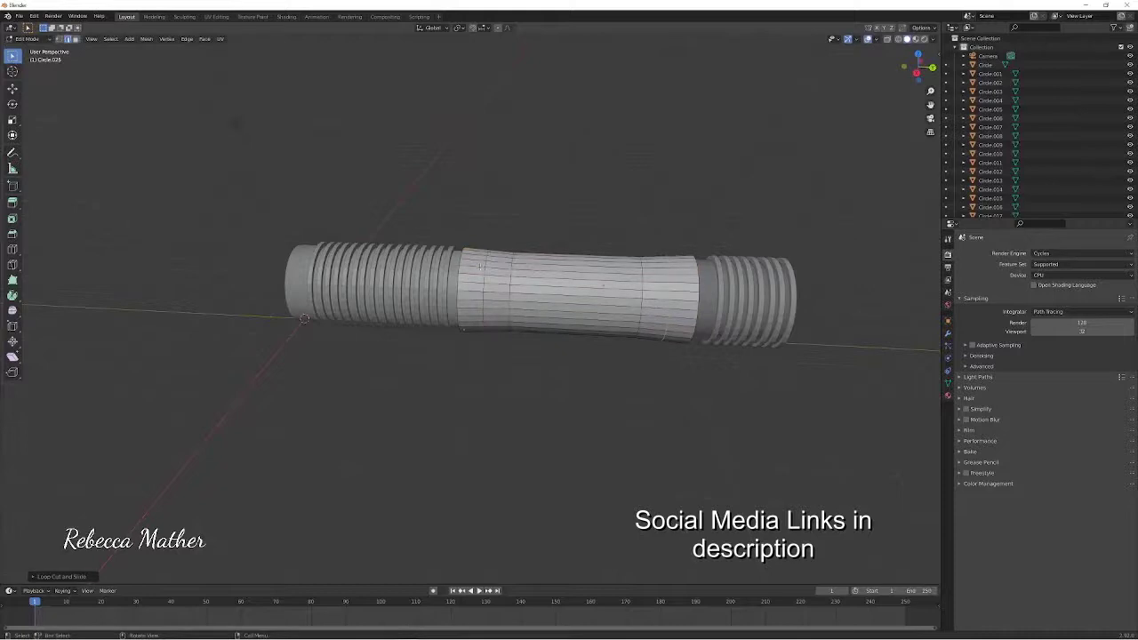
middle_drag(521, 436, 368, 348)
ctrl+click(390, 307)
middle_drag(392, 309, 502, 231)
ctrl+click(446, 360)
middle_drag(450, 366, 435, 373)
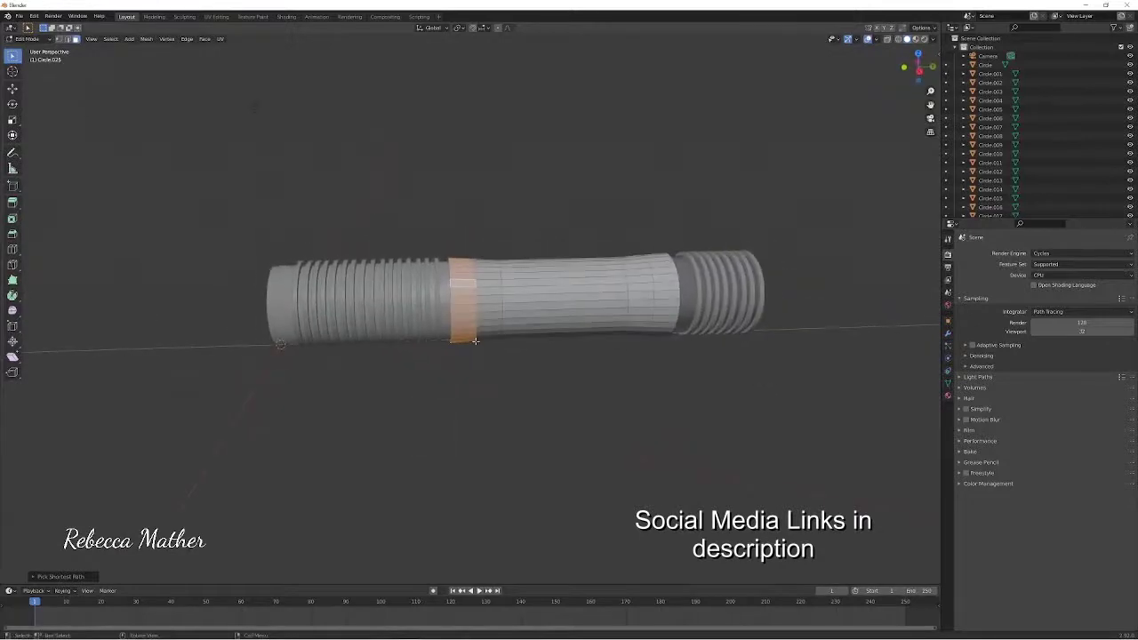
key(e)
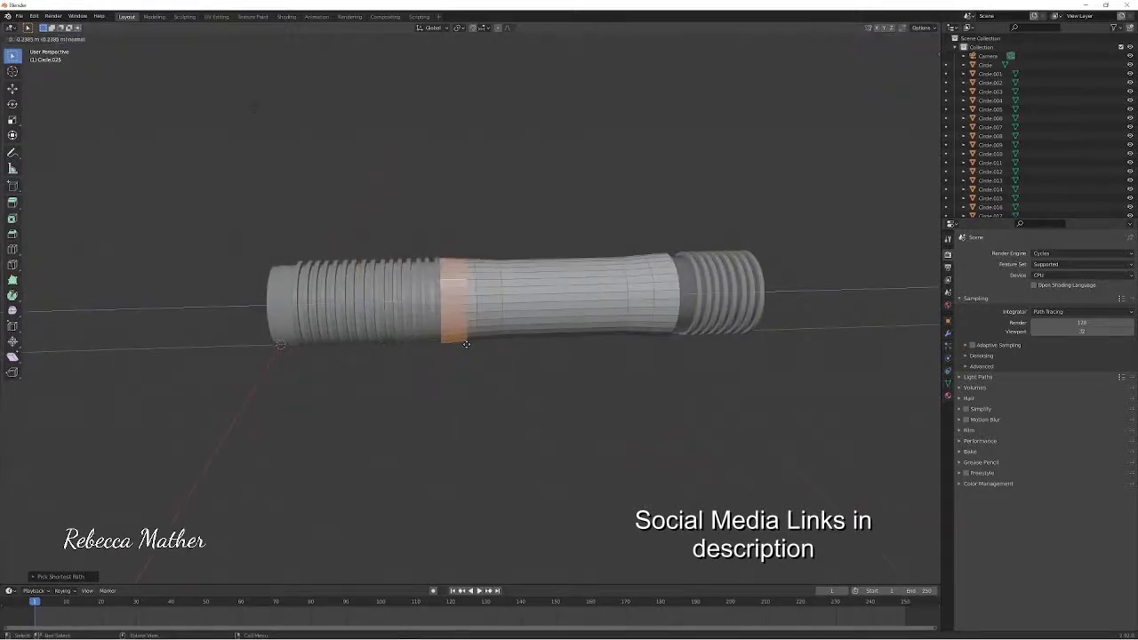
click(472, 345)
key(s)
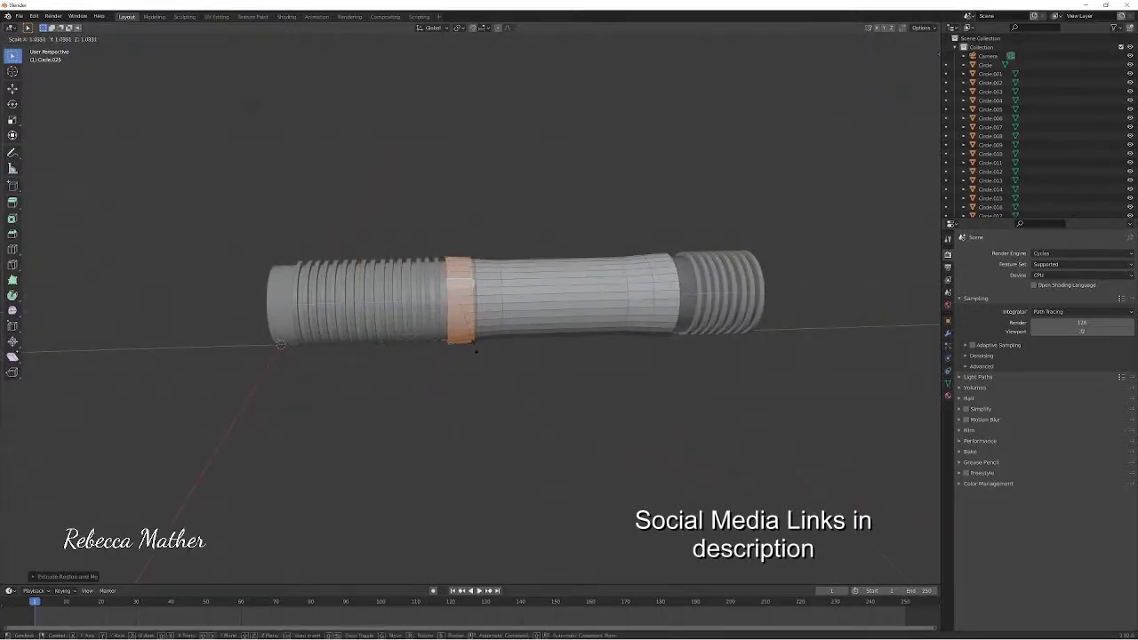
click(476, 348)
Select the band of faces around the sleeve's opposite end and extrude and scale it outward into a matching collar.
middle_drag(663, 301, 567, 381)
click(557, 308)
middle_drag(531, 228, 573, 277)
ctrl+click(602, 358)
middle_drag(742, 423, 546, 334)
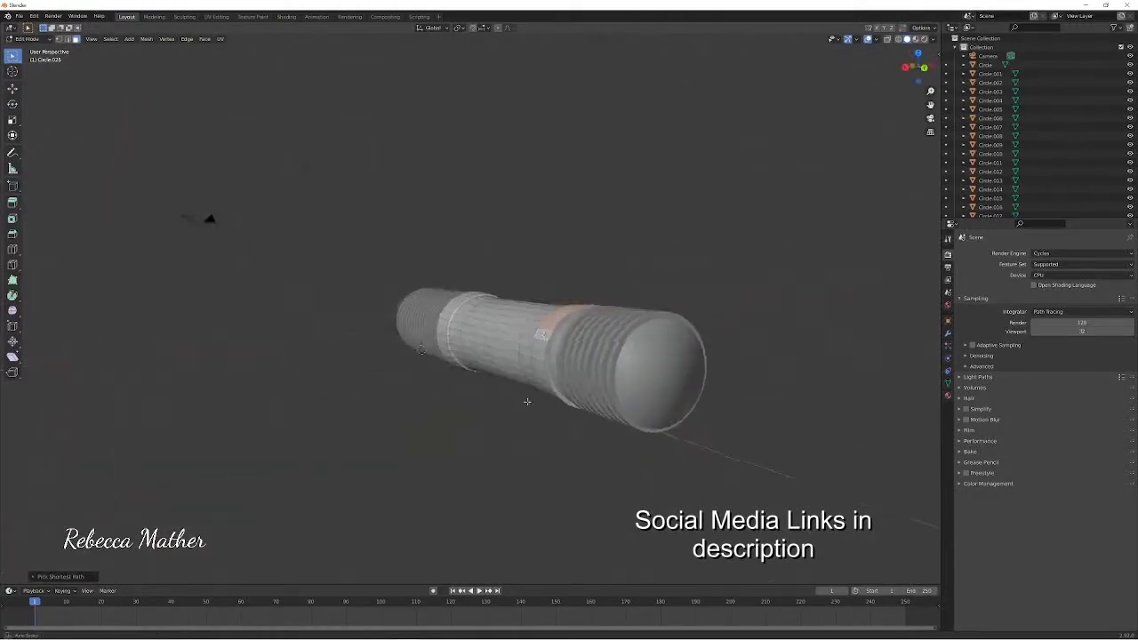
middle_drag(526, 402, 569, 303)
ctrl+click(599, 359)
middle_drag(598, 358, 572, 316)
ctrl+click(386, 357)
key(e)
click(577, 318)
key(s)
click(578, 315)
middle_drag(544, 342, 553, 373)
Return to Object Mode and duplicate the ring nearest the collar of the shorter ribbed section, offsetting it along Y toward the collar.
key(Tab)
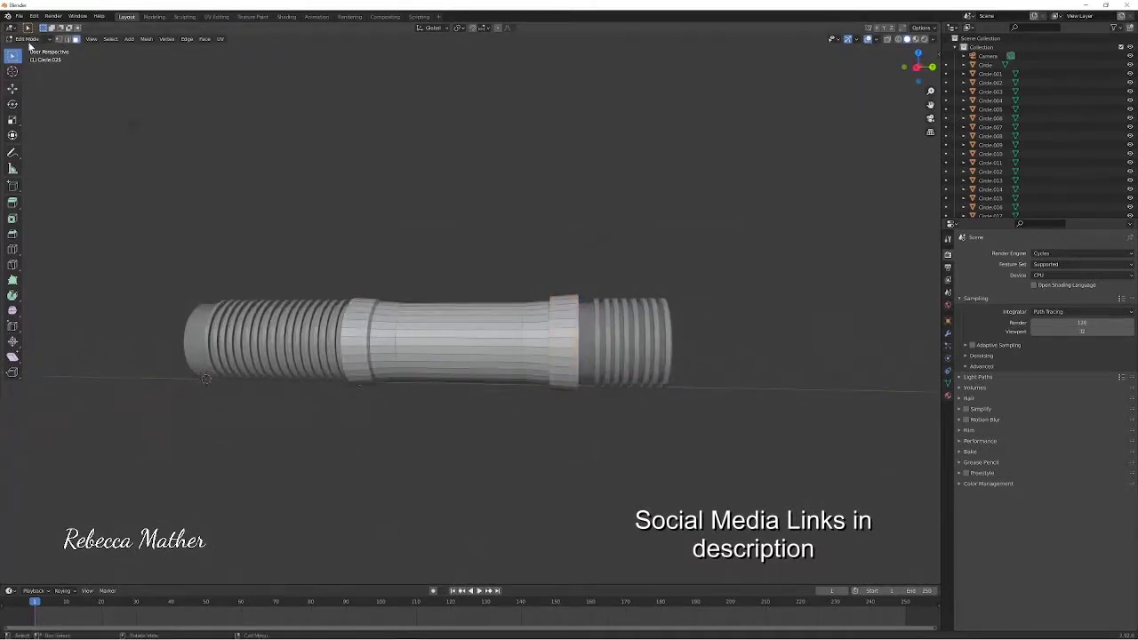
click(28, 41)
click(31, 49)
click(599, 321)
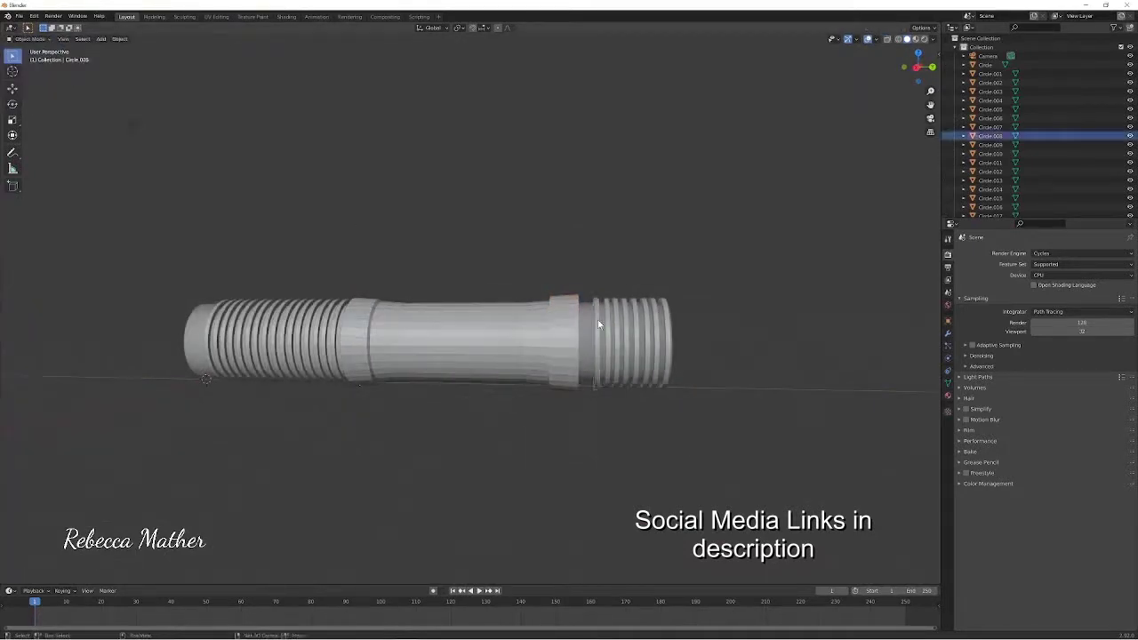
key(shift+d)
key(y)
click(588, 322)
Duplicate a ring along Y and place the copy at the outer end of the longer ribbed section.
middle_drag(291, 393, 314, 372)
key(shift+d)
key(y)
click(300, 368)
Try to stretch the new ring along Y over the longer ribbed section.
key(s)
key(y)
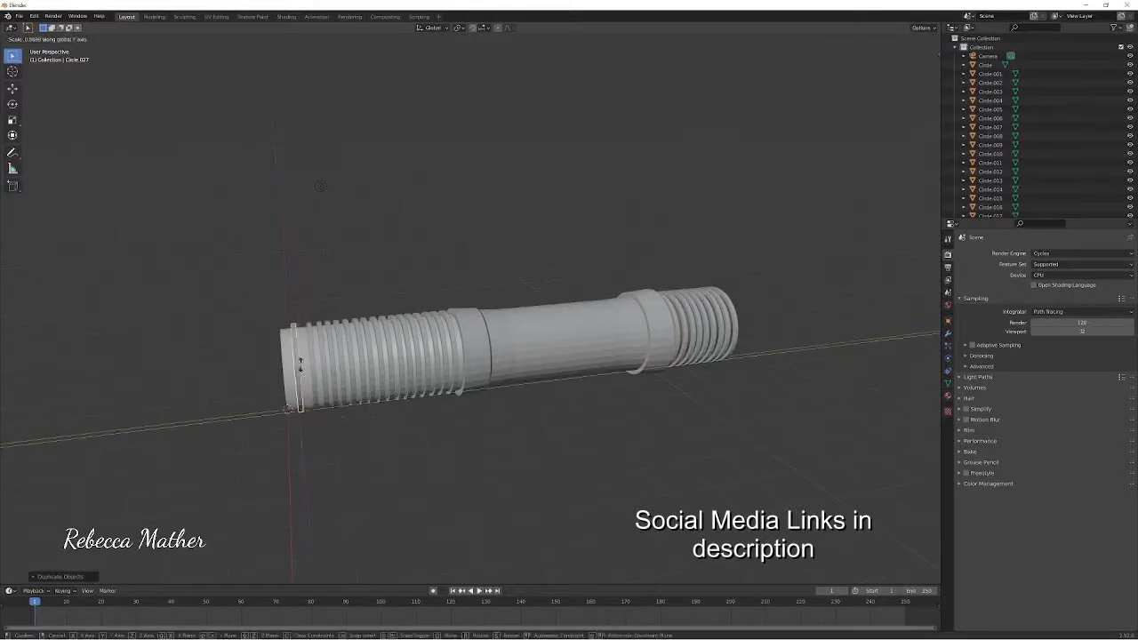
click(723, 266)
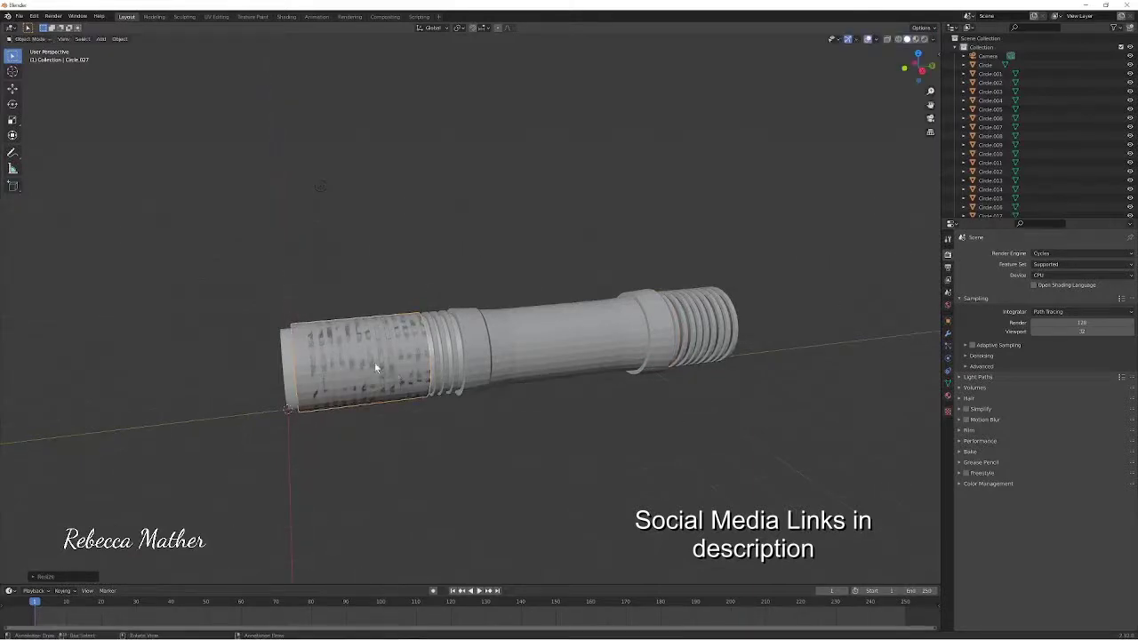
key(ctrl+z)
Enlarge the new ring slightly and move it along Y clear of the handle's rounded end.
key(s)
click(338, 371)
key(g)
key(x)
middle_drag(328, 377, 472, 380)
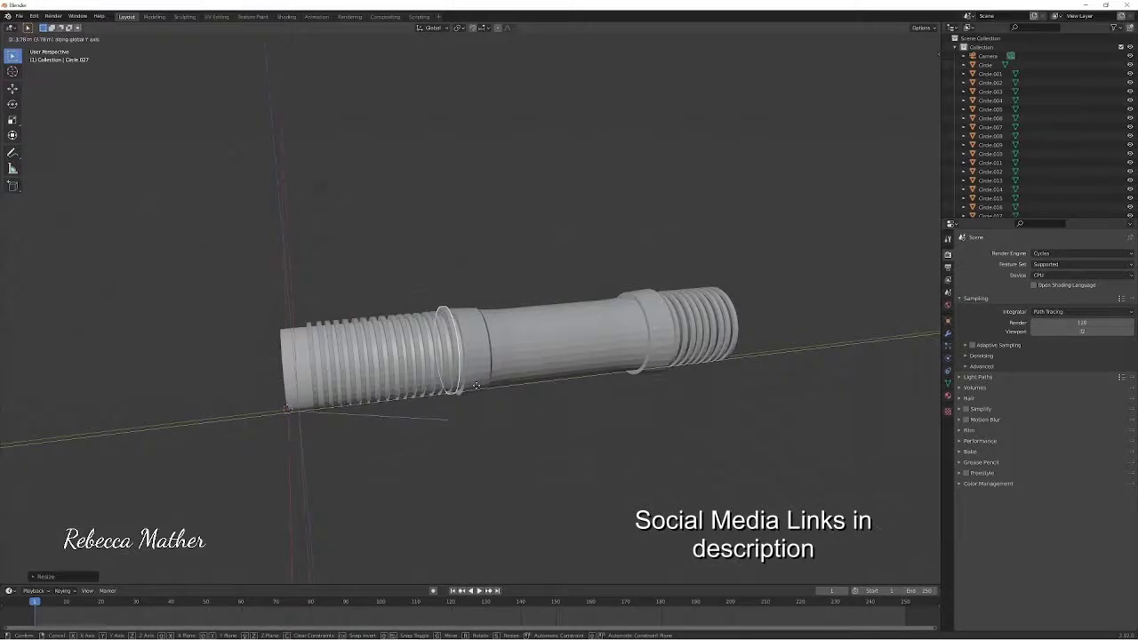
click(135, 385)
Stretch the detached ring along Y into a long cylinder and position it so it reaches the handle's rounded end.
shift+middle_drag(181, 429, 408, 388)
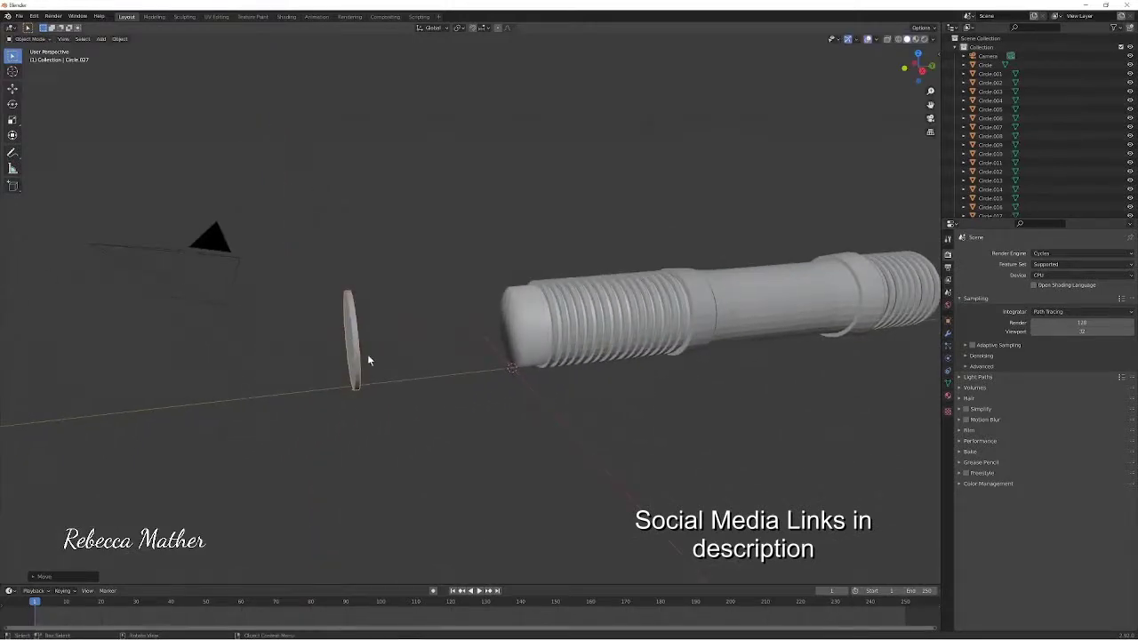
key(s)
key(y)
click(73, 299)
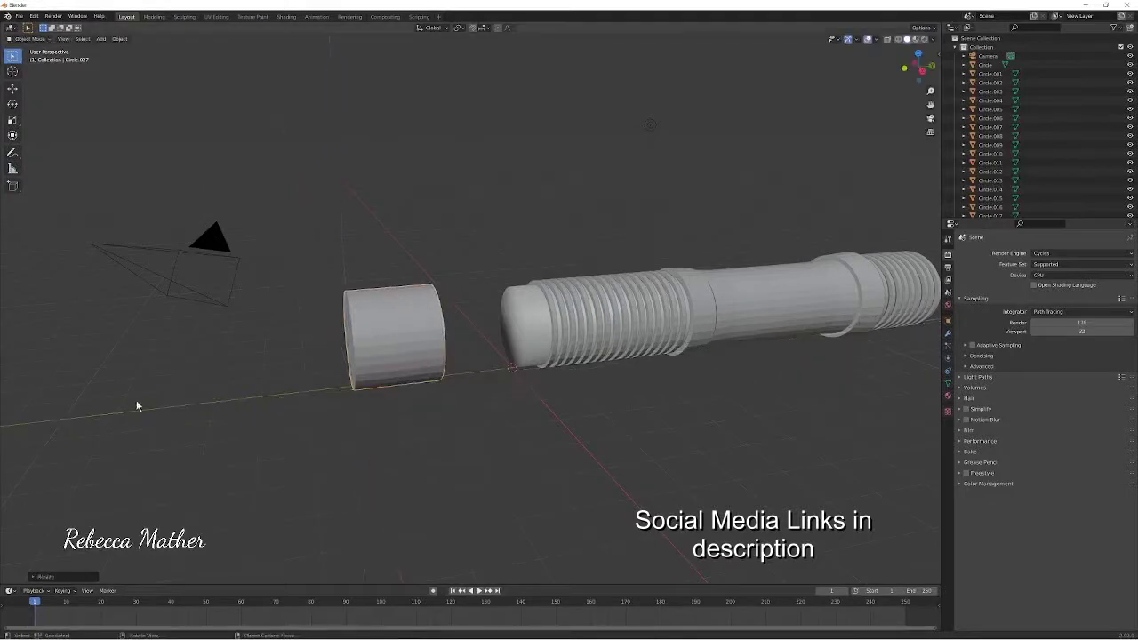
key(g)
key(y)
click(316, 349)
key(s)
key(y)
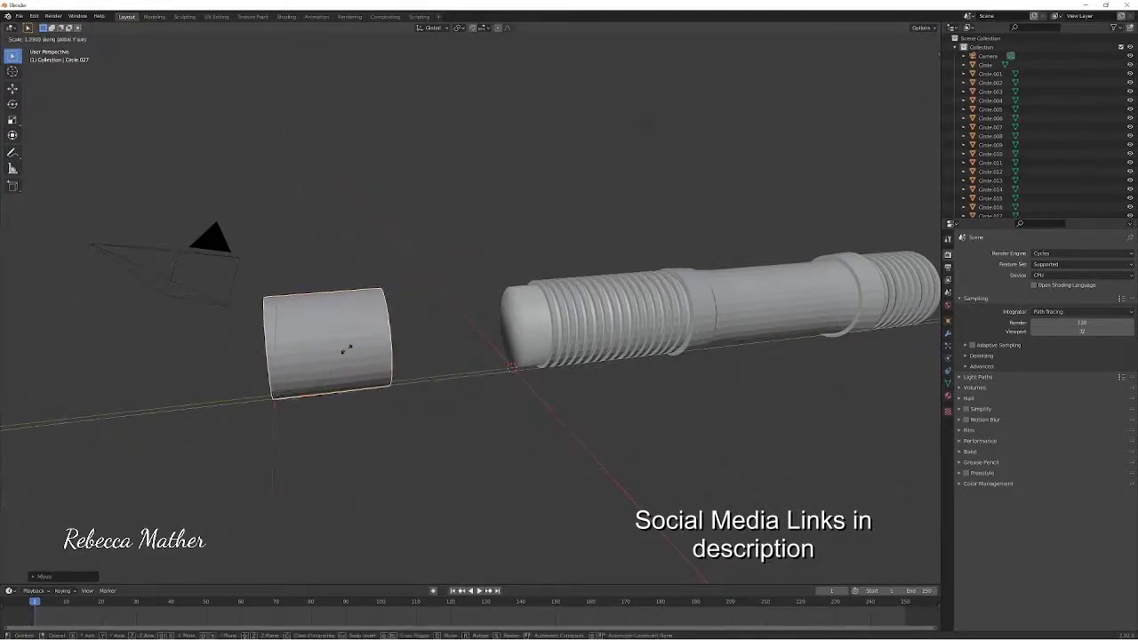
click(436, 348)
Put the new cylinder into Edit Mode and rotate its outer end face about X to slant it.
mouse_move(305, 348)
middle_down()
mouse_move(336, 343)
mouse_move(311, 360)
middle_up()
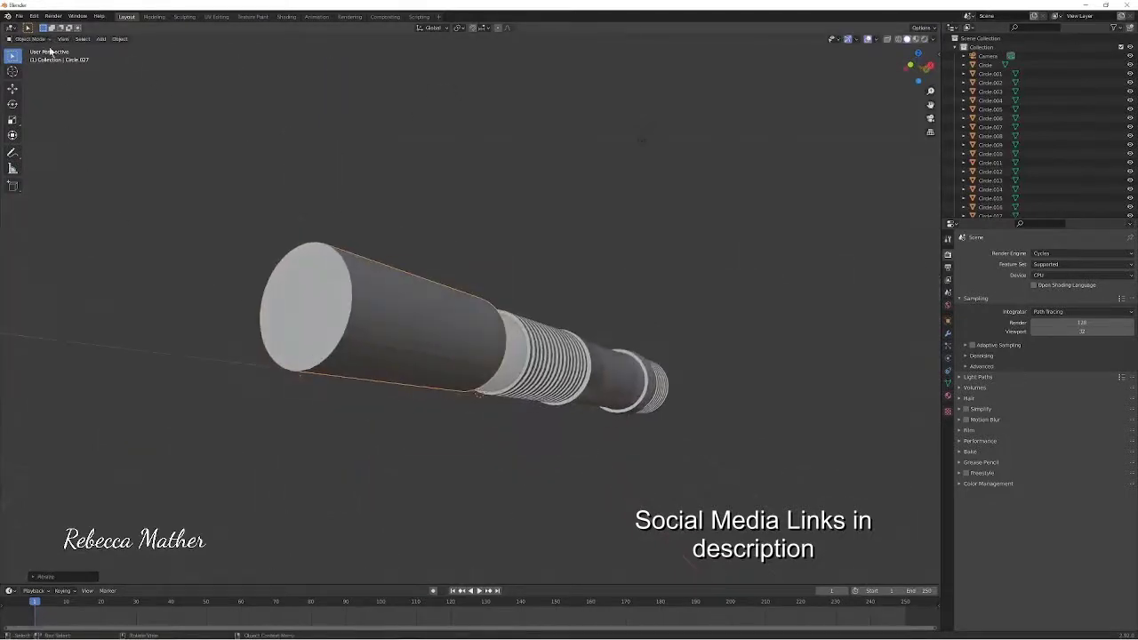
click(40, 40)
click(35, 61)
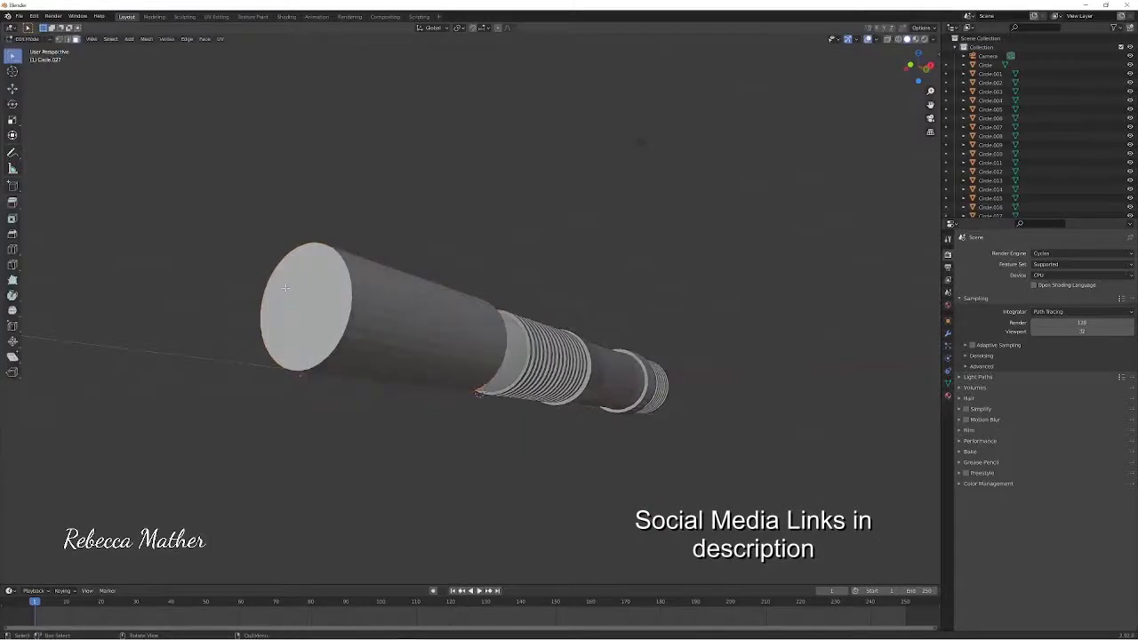
key(s)
key(x)
key(z)
key(y)
click(341, 342)
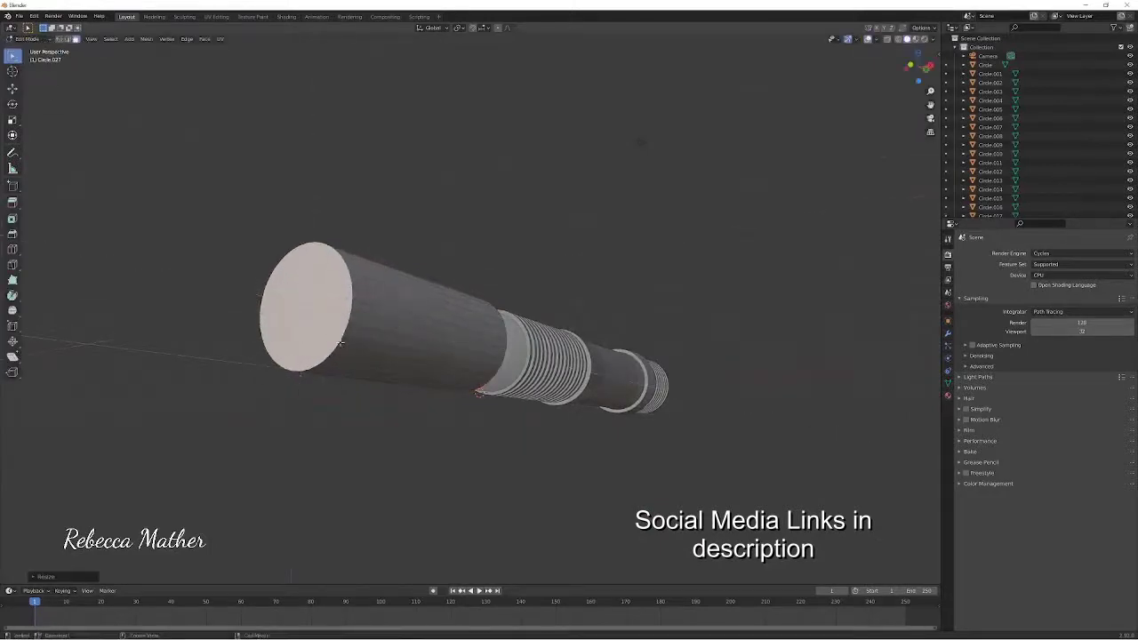
key(r)
key(x)
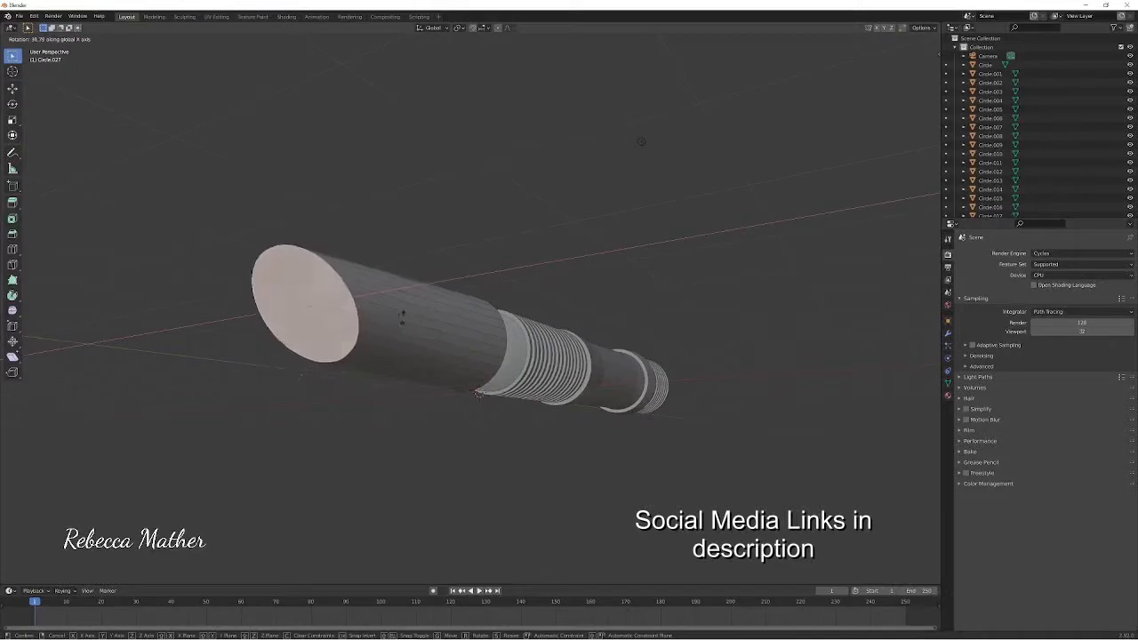
click(395, 322)
Rescale the cylinder's slanted end face and tilt it slightly further about the X axis.
key(s)
click(356, 338)
middle_drag(356, 338, 348, 392)
key(s)
key(y)
key(x)
click(497, 222)
middle_drag(214, 463, 324, 466)
middle_drag(391, 446, 359, 377)
key(r)
key(x)
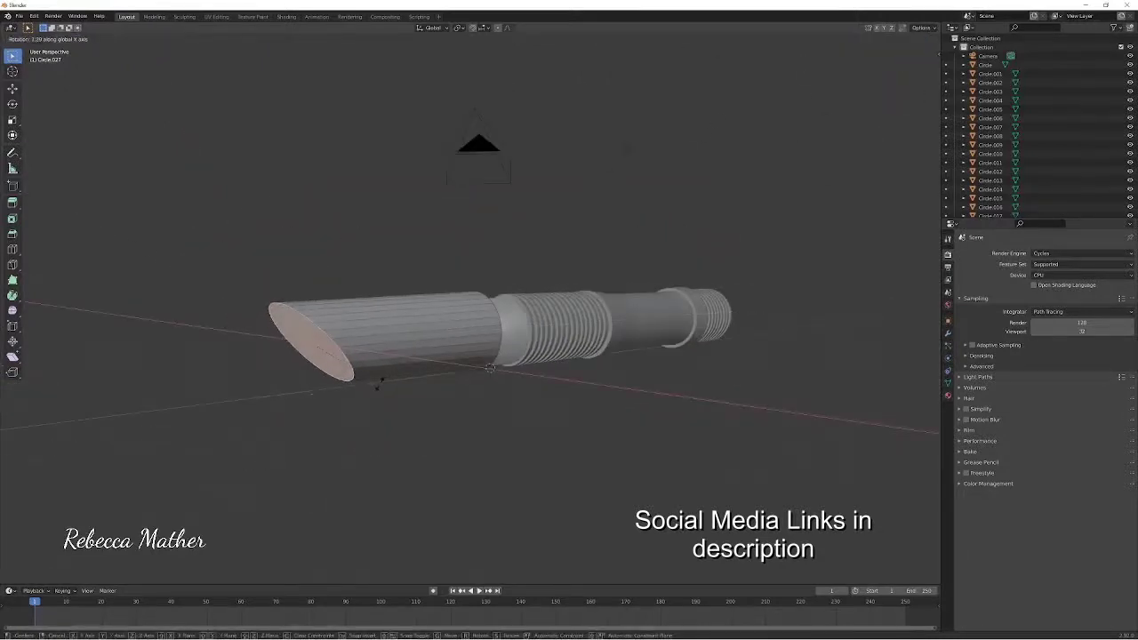
click(379, 384)
Stretch the slanted end face along Y to make the cylinder's tip longer and sharper.
key(s)
key(x)
key(z)
key(x)
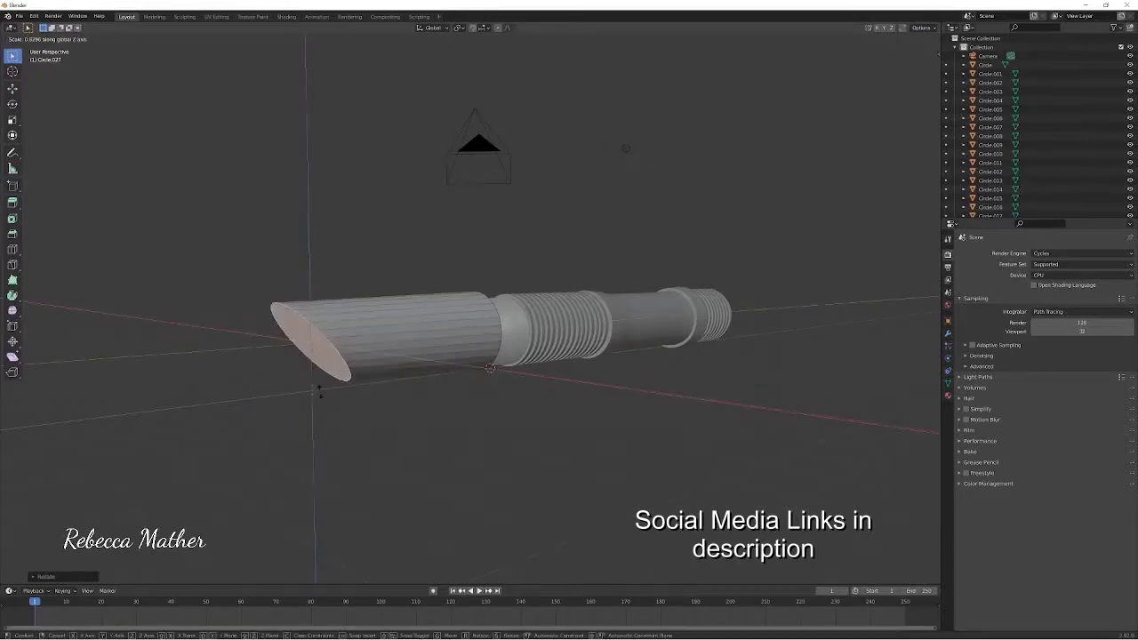
key(y)
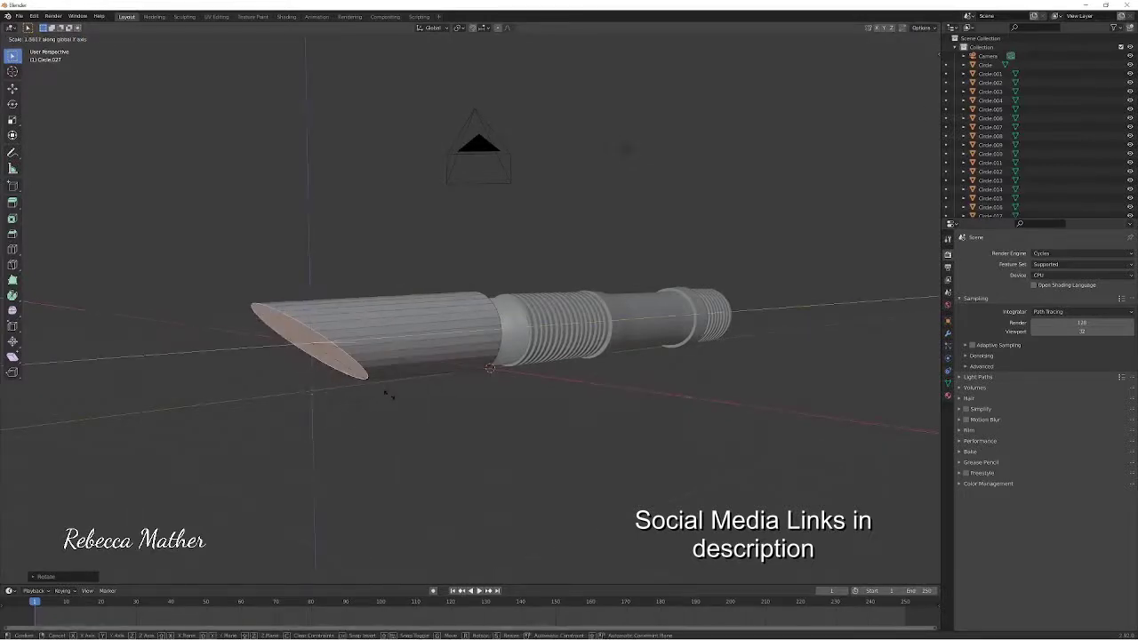
click(407, 403)
middle_drag(400, 411, 320, 449)
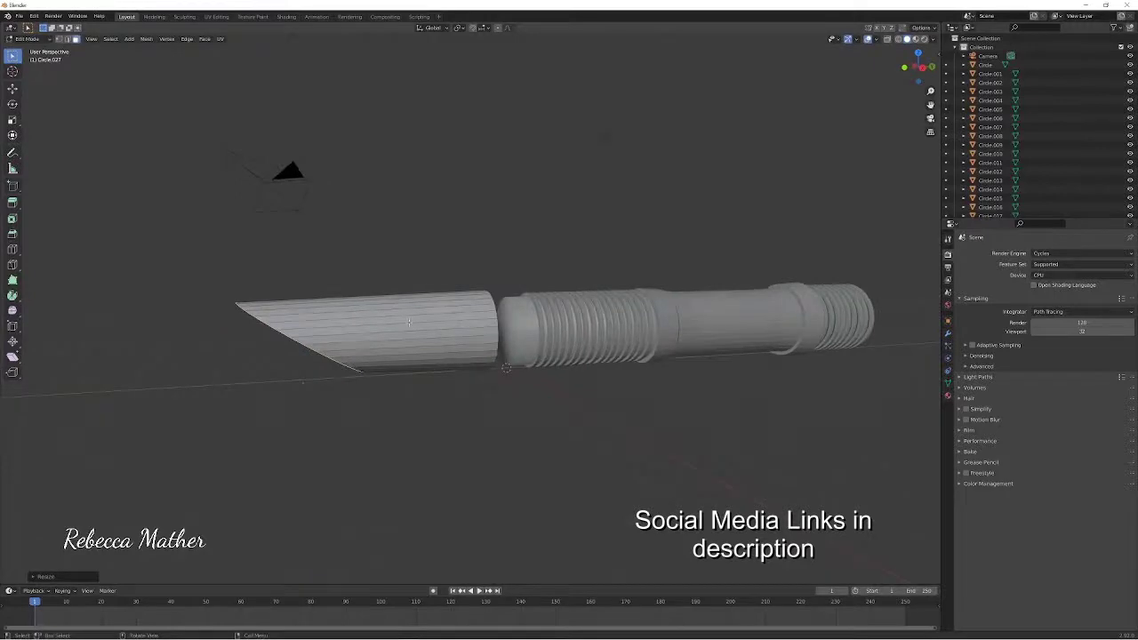
Move the cylinder's whole mesh along Y over the longer ribbed section up to the collar and align it along Z.
key(a)
key(g)
key(y)
click(566, 333)
middle_drag(608, 416, 525, 402)
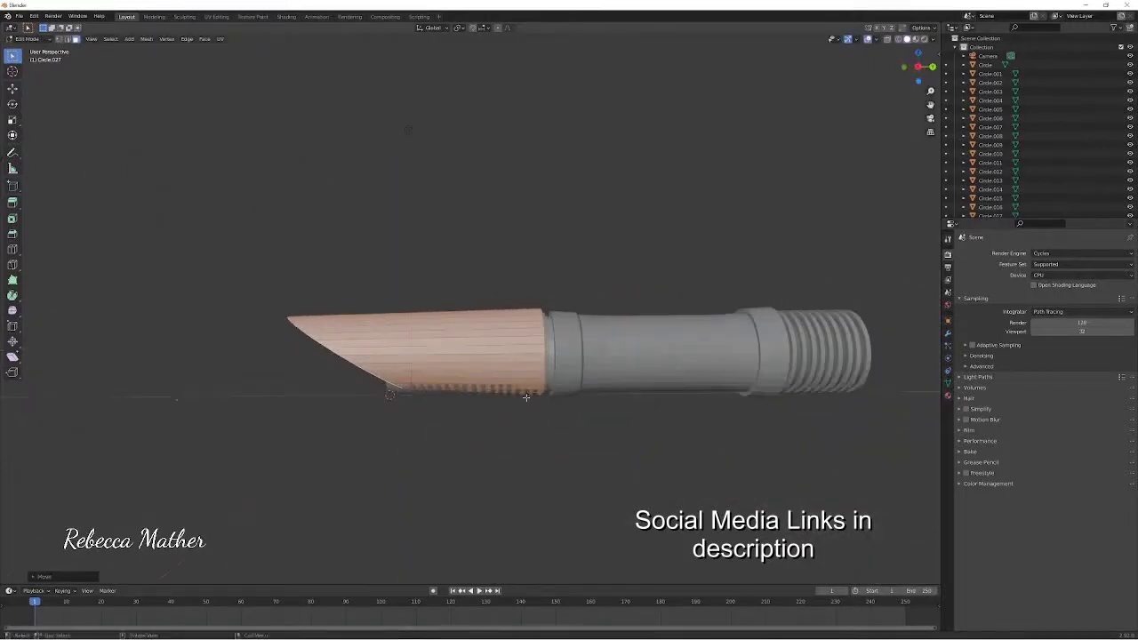
key(g)
key(z)
click(506, 368)
Rescale the slanted end face and move it along Y toward the collar so the handle's rounded end shows.
middle_drag(393, 452, 453, 431)
click(458, 322)
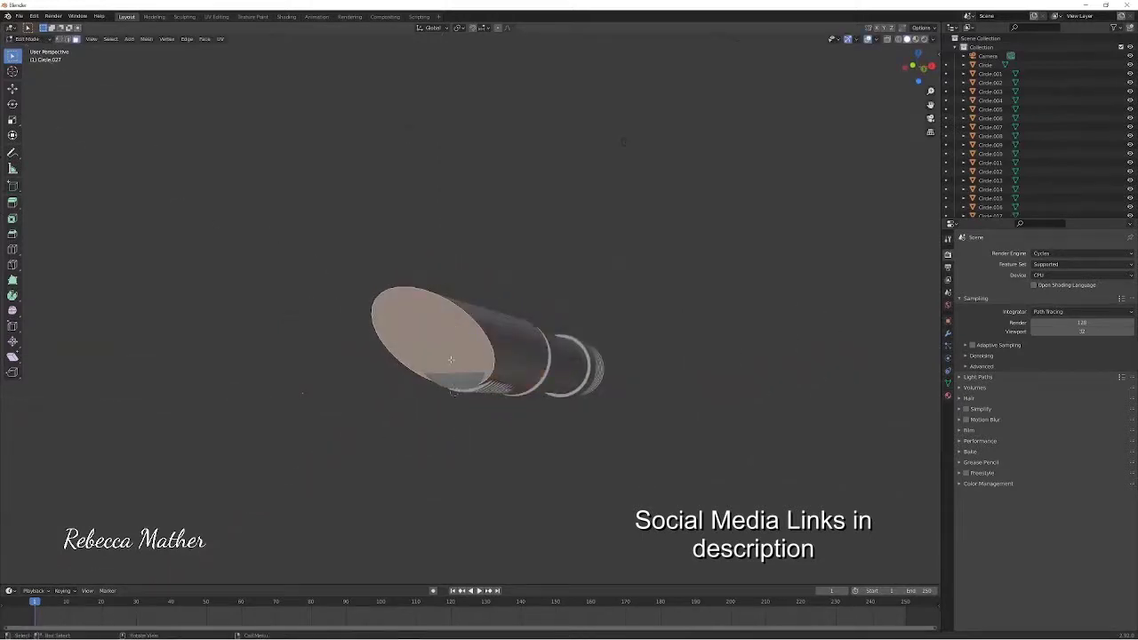
key(s)
middle_drag(451, 360, 432, 405)
click(456, 364)
key(g)
key(y)
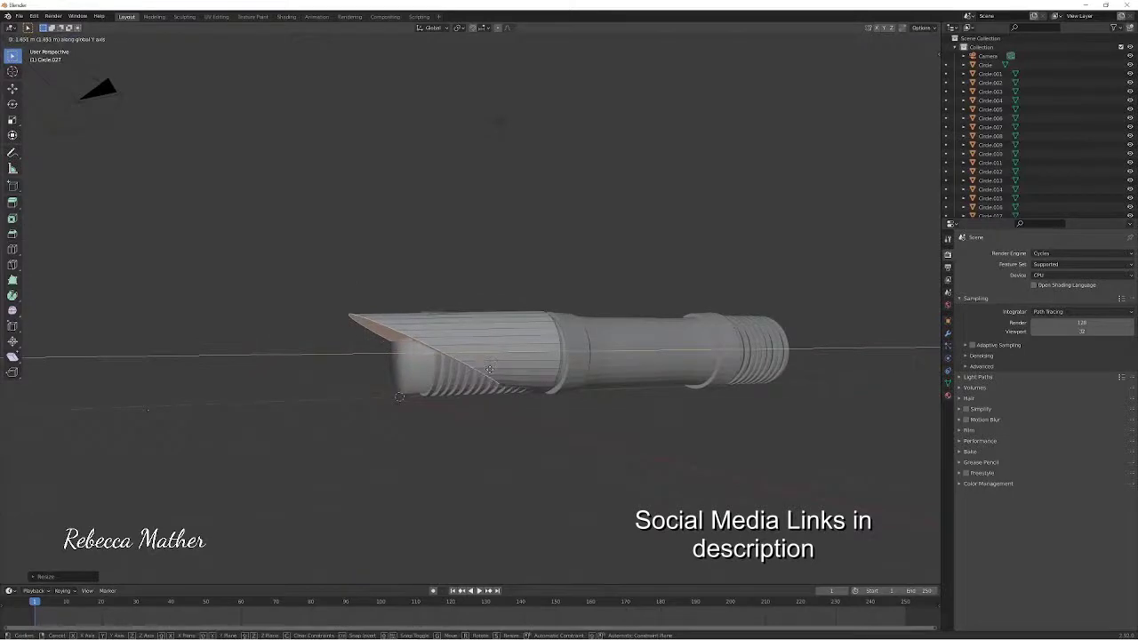
click(476, 390)
Rotate the slanted end face slightly about X and adjust its position along Y.
middle_drag(476, 390, 467, 342)
key(r)
key(y)
key(x)
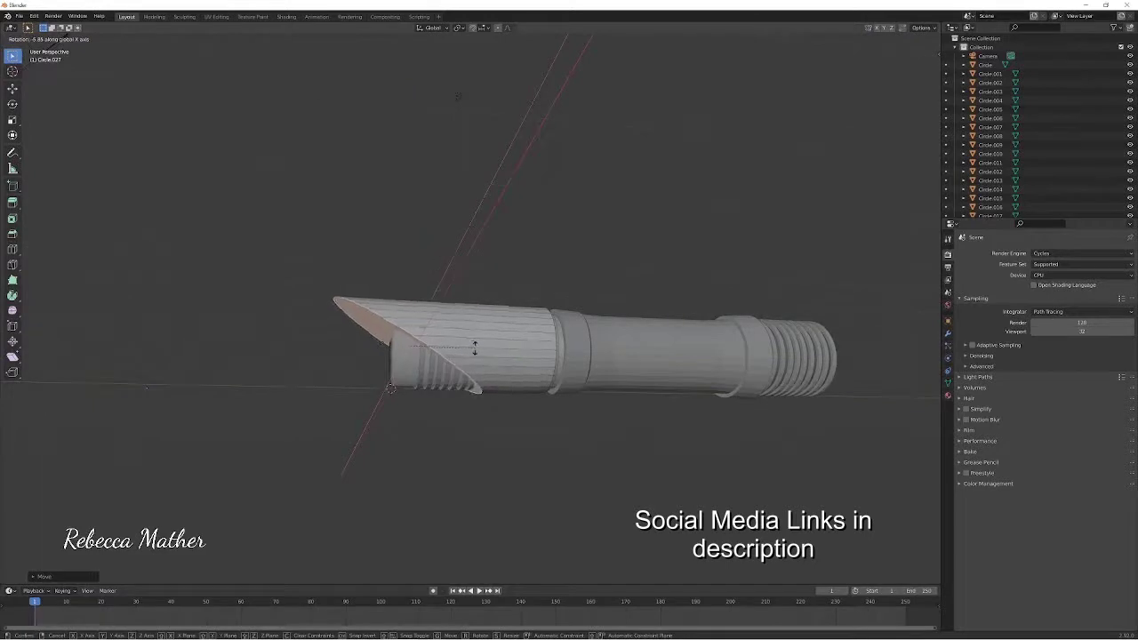
click(474, 348)
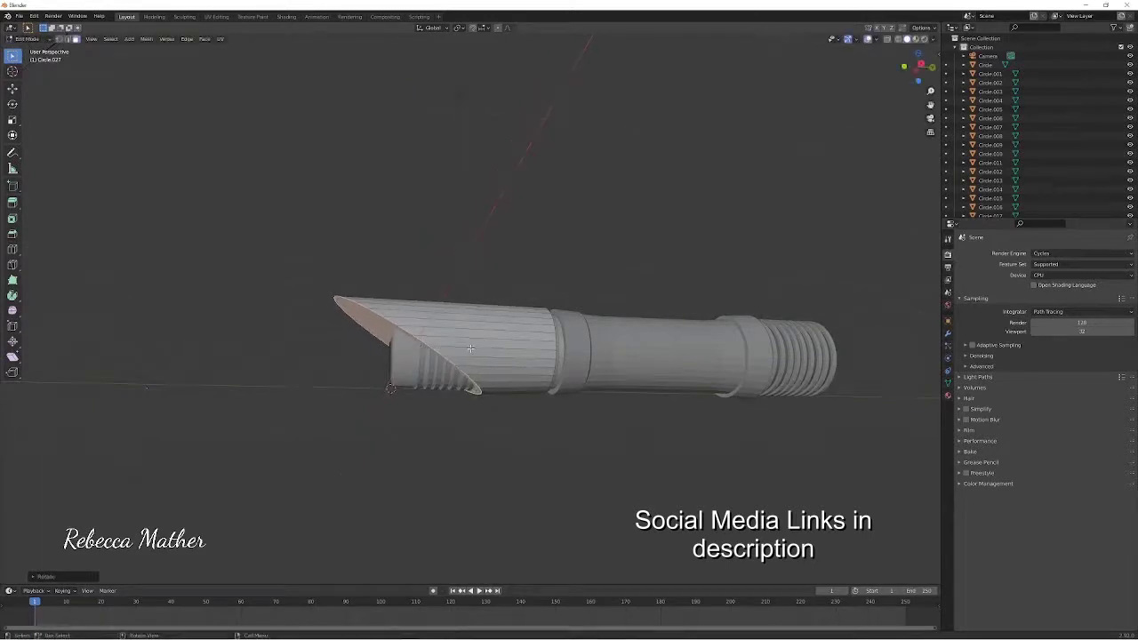
key(g)
key(y)
click(475, 360)
Lengthen the slanted end face along Y and reduce its height along Z to match the cylinder's edges.
middle_drag(475, 359, 393, 437)
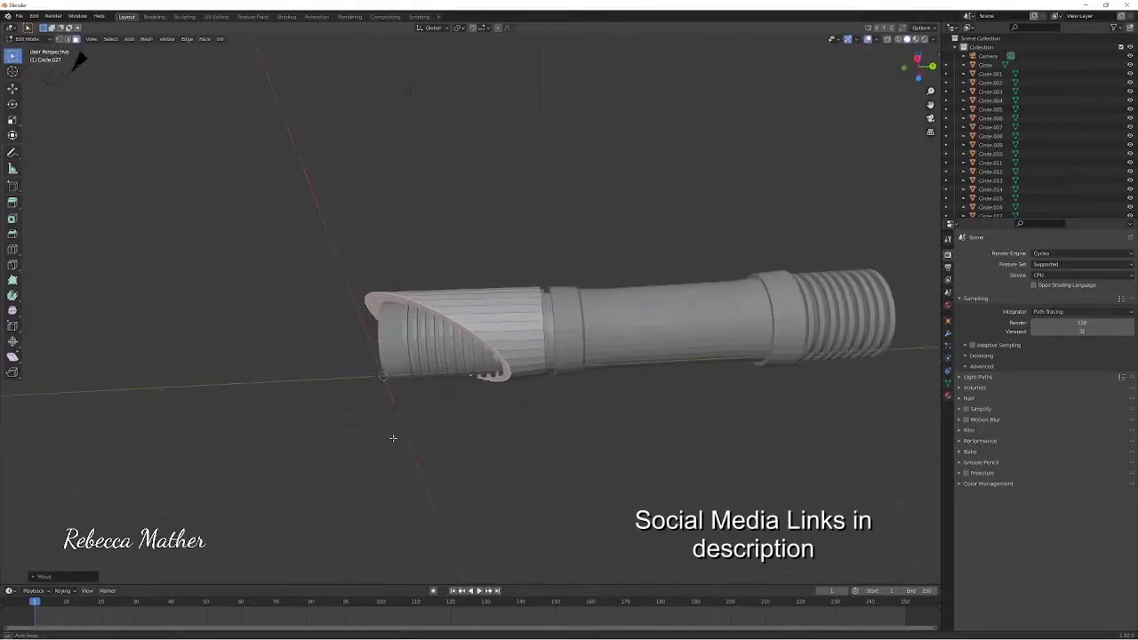
key(s)
key(y)
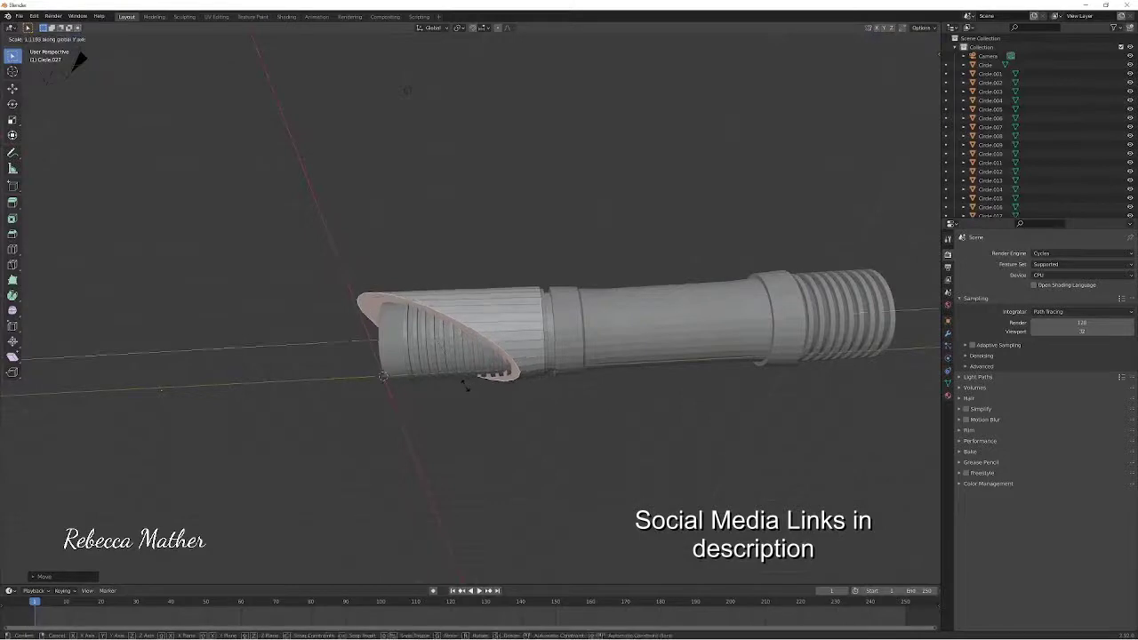
click(472, 386)
middle_drag(472, 387, 511, 426)
key(s)
key(z)
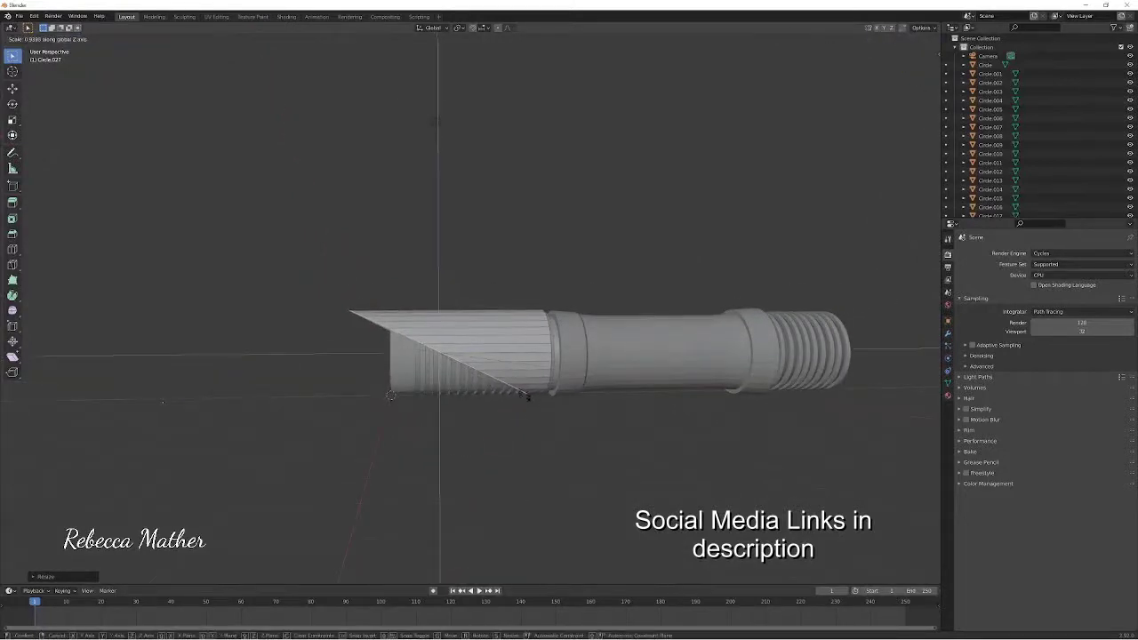
click(526, 394)
Extrude the slanted end face in place and scale it down slightly to form a thin rim.
middle_drag(378, 417, 469, 302)
key(e)
right_click(470, 301)
key(s)
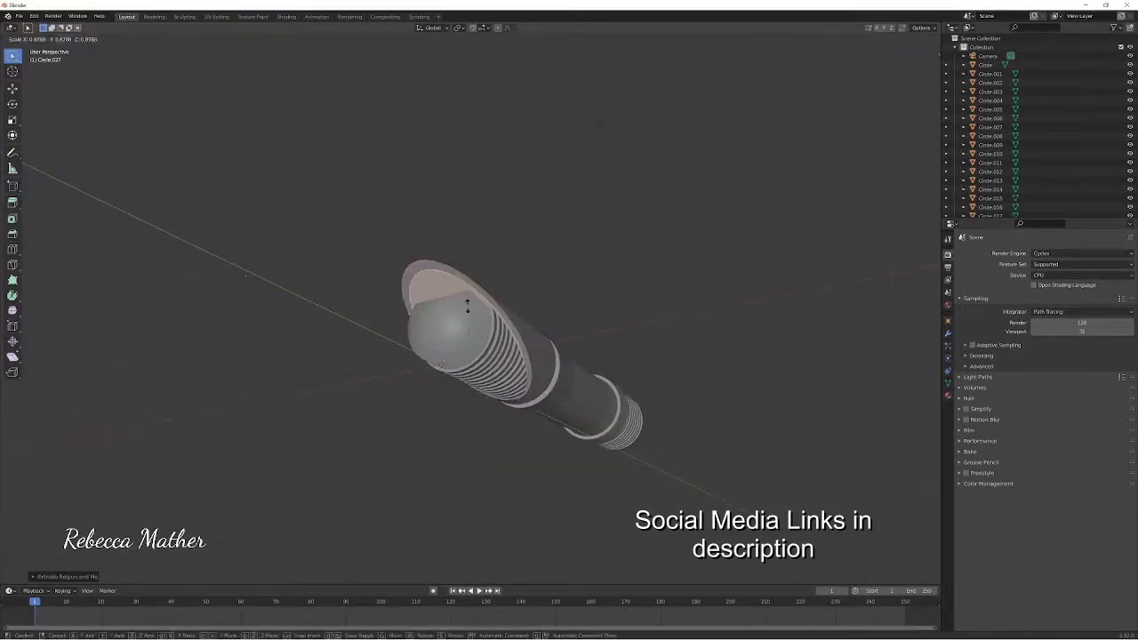
click(471, 304)
Try to extrude the face inside the rim along its normal Y axis, and undo the extrusion.
key(e)
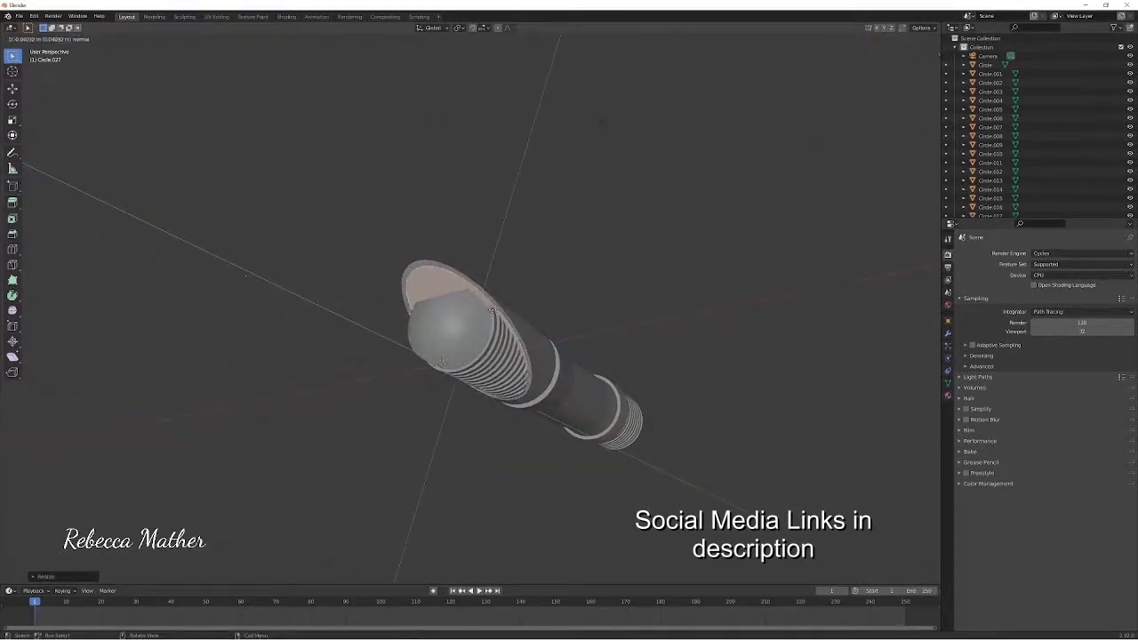
key(y)
key(y)
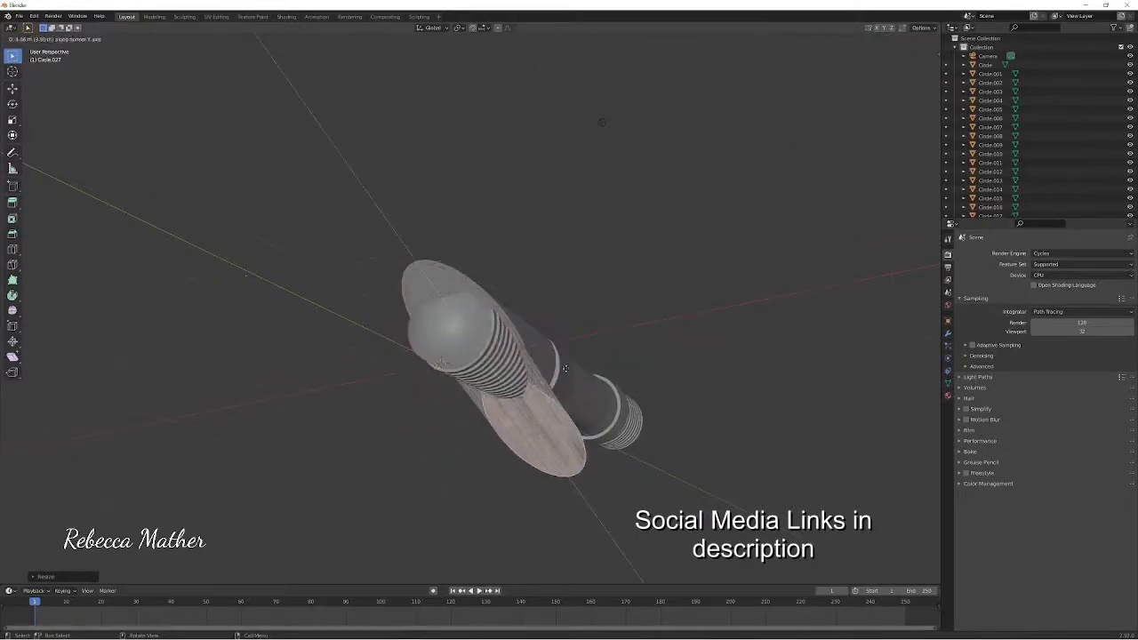
right_click(487, 425)
middle_drag(486, 426, 412, 447)
key(ctrl+z)
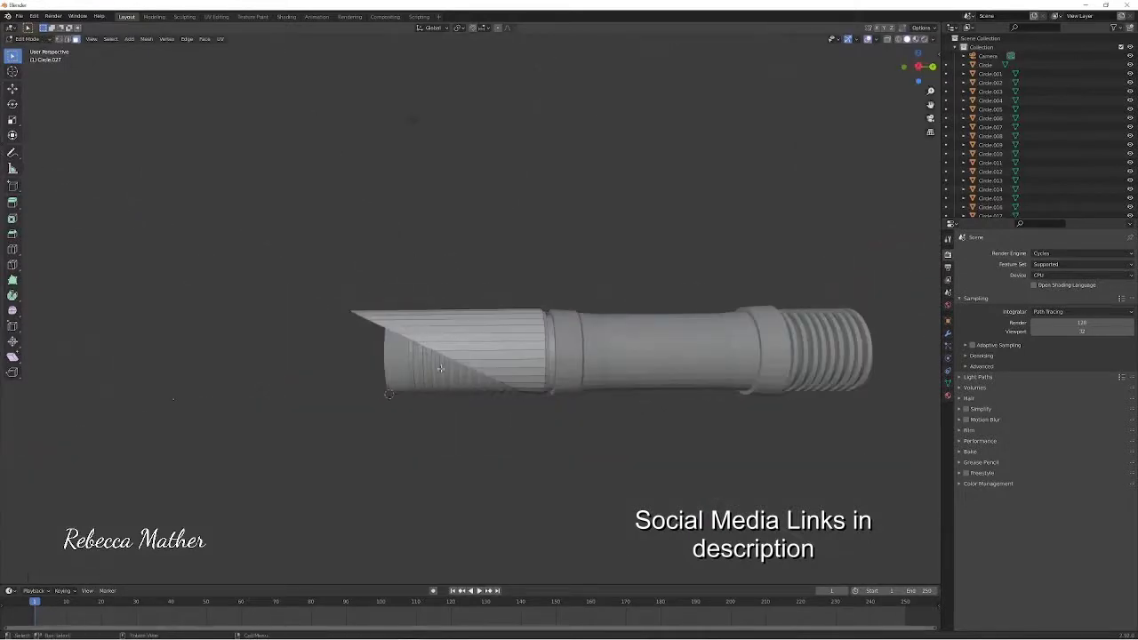
Try moving the slanted inner face along global Y into the cylinder, and undo the move.
key(g)
key(x)
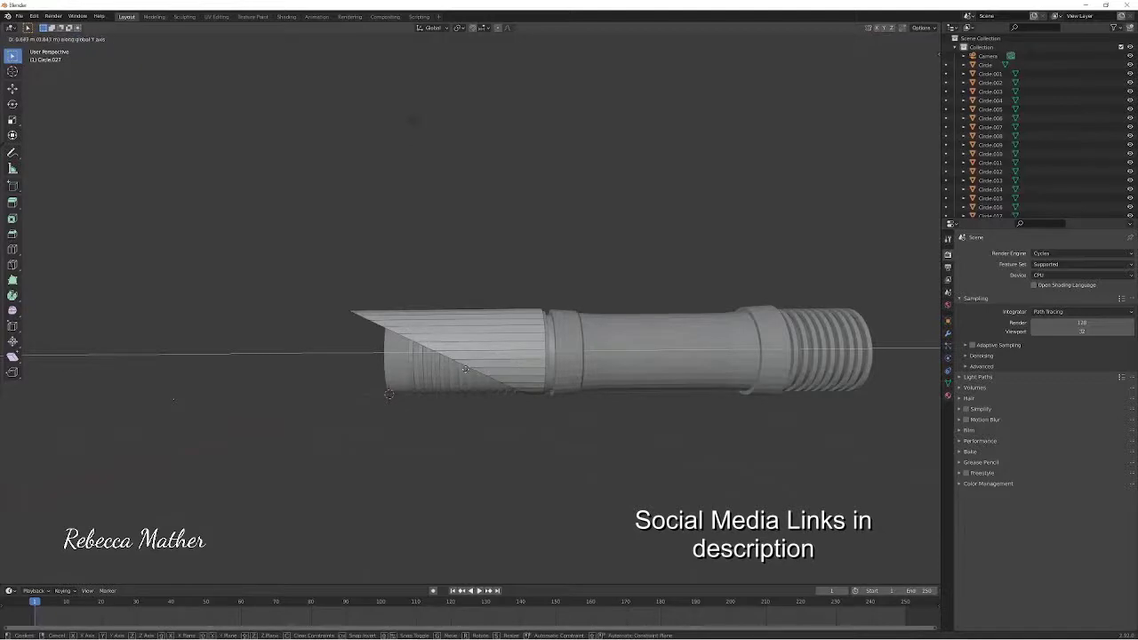
click(465, 369)
mouse_move(442, 447)
middle_down()
mouse_move(536, 414)
mouse_move(460, 441)
middle_up()
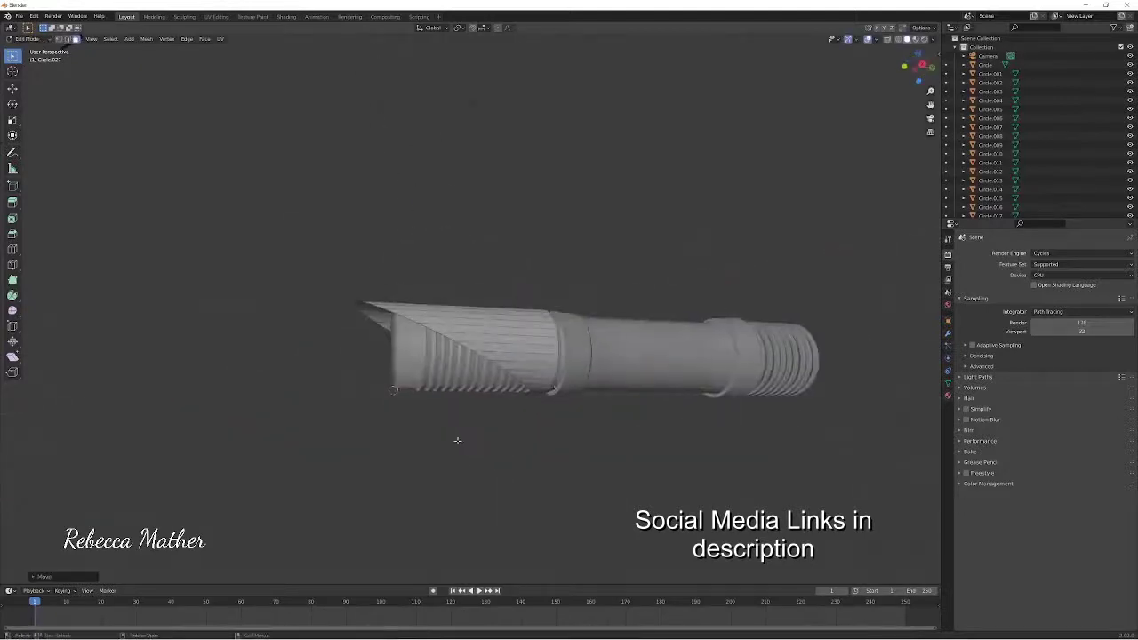
key(ctrl+z)
Try extruding the slanted inner face along the global Y axis, and undo the result.
key(e)
key(y)
key(x)
key(y)
click(485, 354)
key(ctrl+z)
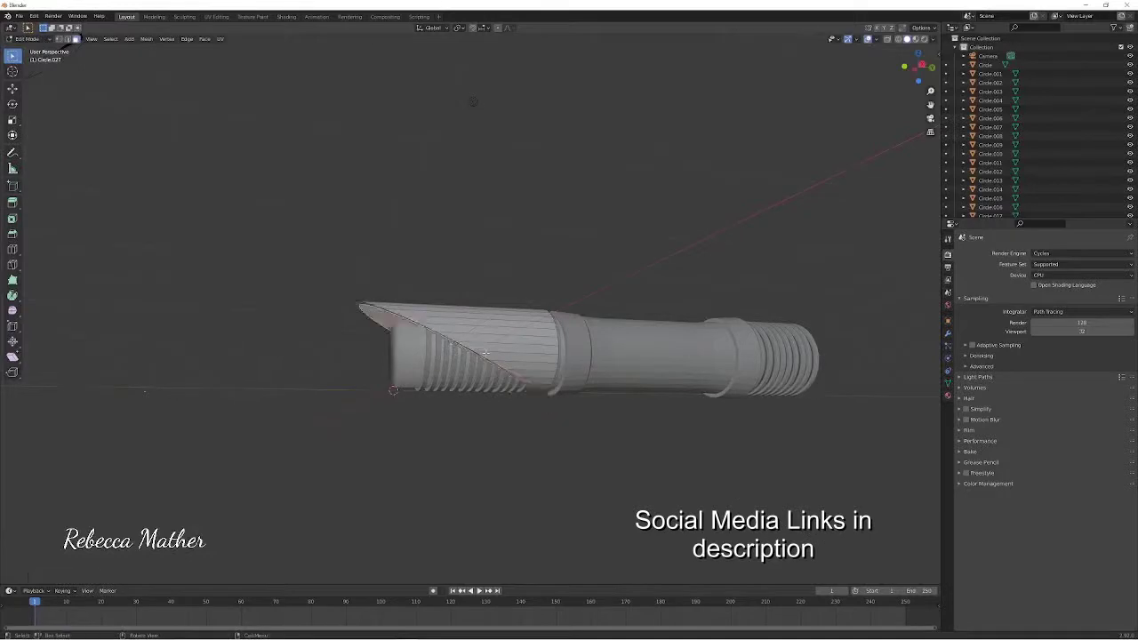
Extrude the slanted inner face outward along its normal and scale down the extruded end.
key(g)
key(z)
key(z)
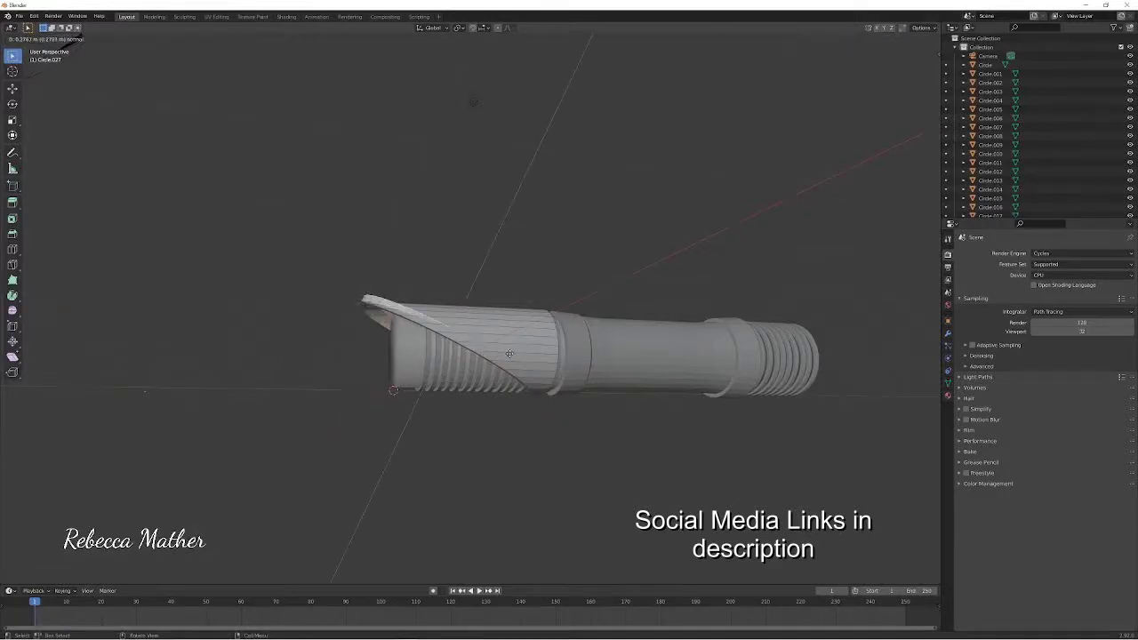
click(538, 275)
mouse_move(494, 415)
middle_down()
mouse_move(484, 414)
mouse_move(513, 406)
middle_up()
key(s)
click(494, 308)
Move the extruded end face down along Z into the slanted cylinder to hollow it out.
key(g)
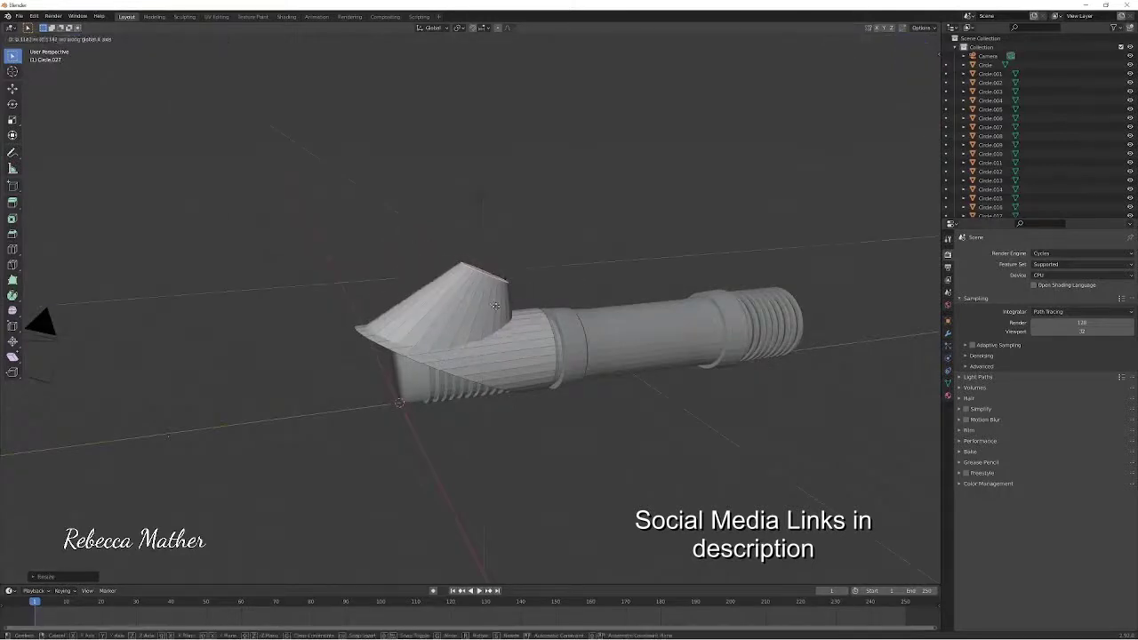
key(z)
click(518, 365)
mouse_move(517, 366)
middle_down()
mouse_move(563, 356)
mouse_move(558, 373)
mouse_move(489, 362)
mouse_move(531, 335)
mouse_move(491, 368)
mouse_move(532, 331)
mouse_move(513, 396)
mouse_move(518, 372)
middle_up()
key(g)
key(z)
click(491, 353)
Rescale the recessed inner face along X so it fits within the slanted shroud's walls.
key(s)
key(z)
key(y)
key(x)
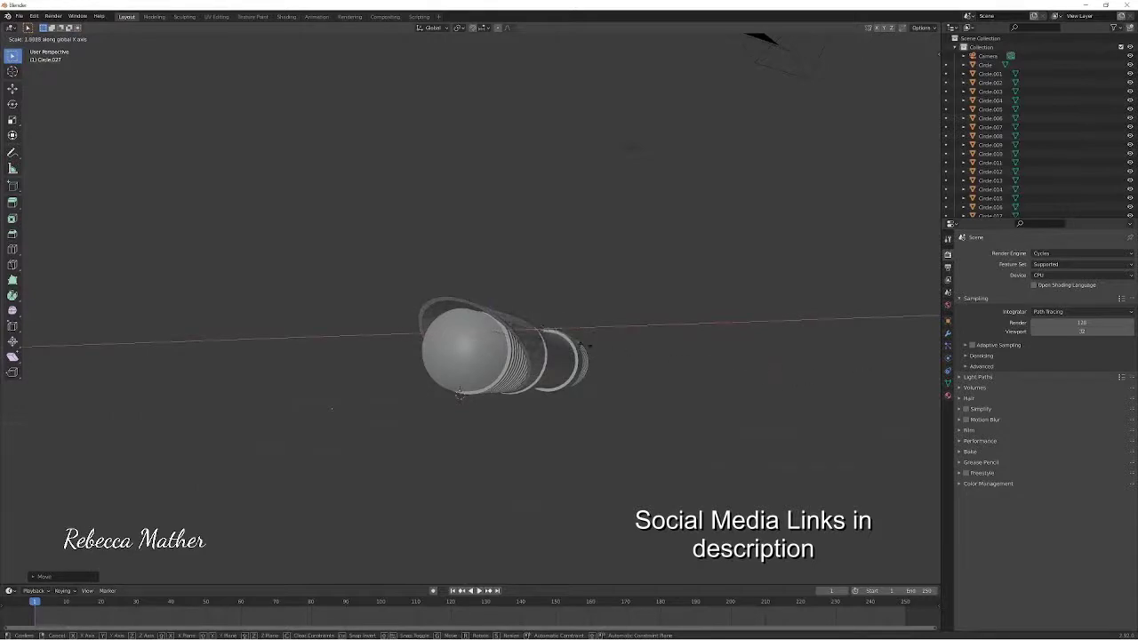
click(751, 409)
middle_drag(751, 409, 671, 414)
scroll(671, 415, down, 5)
scroll(671, 414, up, 4)
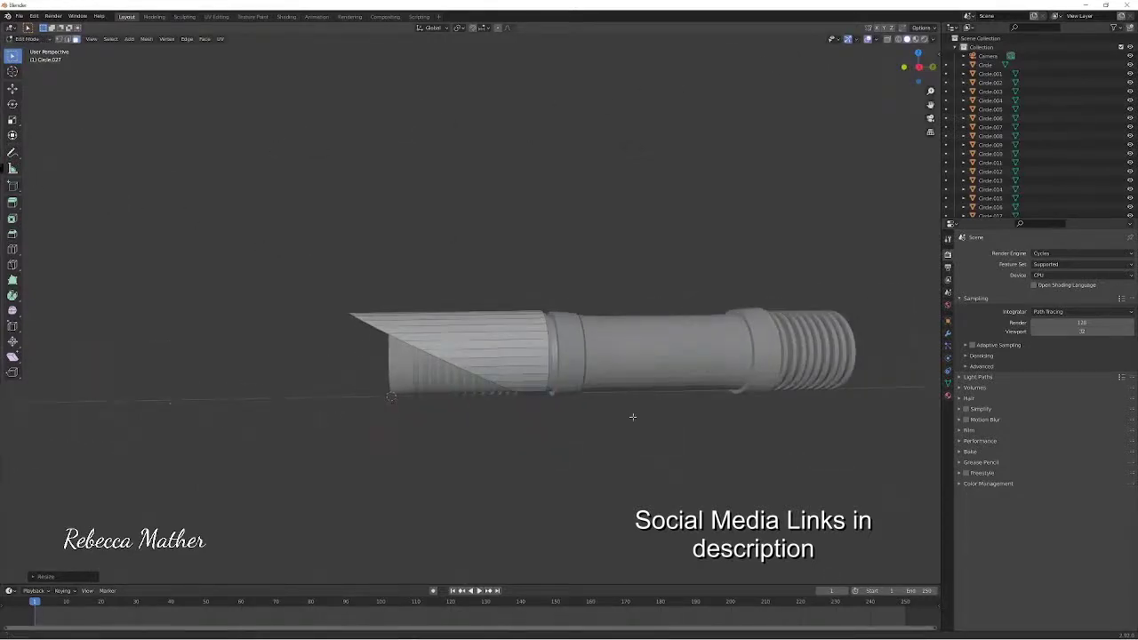
middle_drag(633, 416, 473, 440)
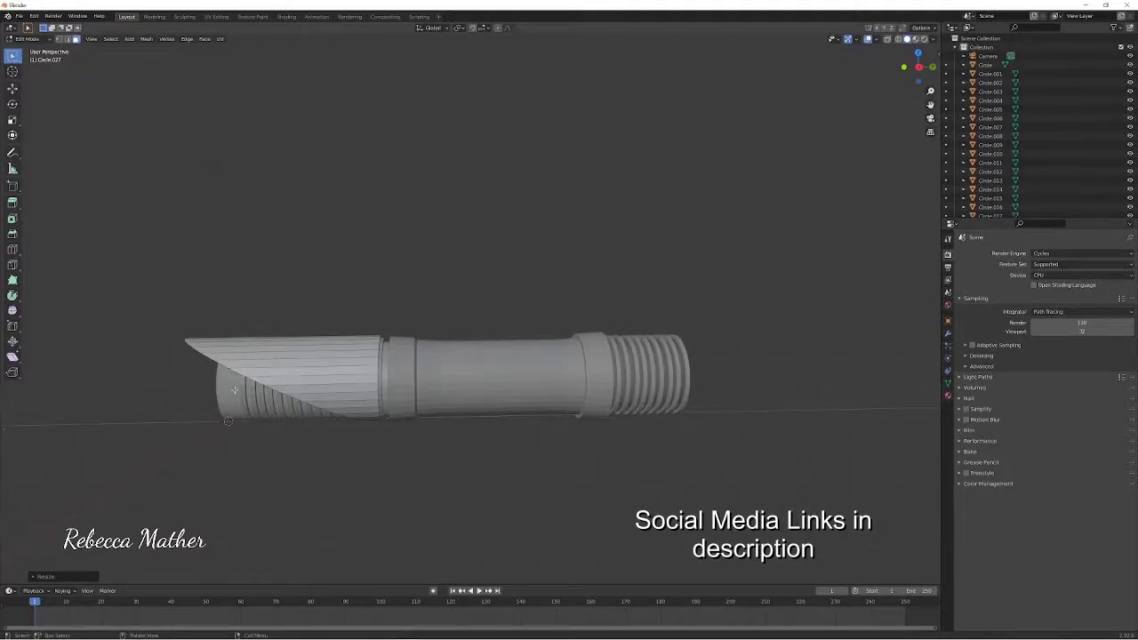
Return to Object Mode and move the inner core cylinder about 0.41 m along Y toward the exposed ribbed end.
click(34, 40)
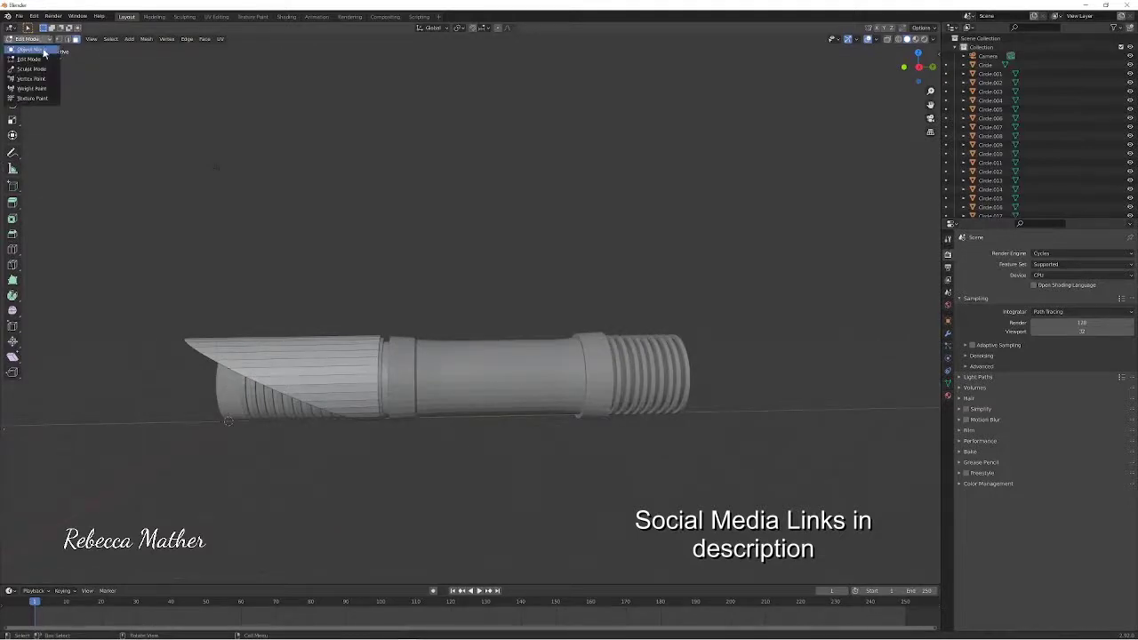
click(41, 51)
click(234, 390)
key(g)
key(y)
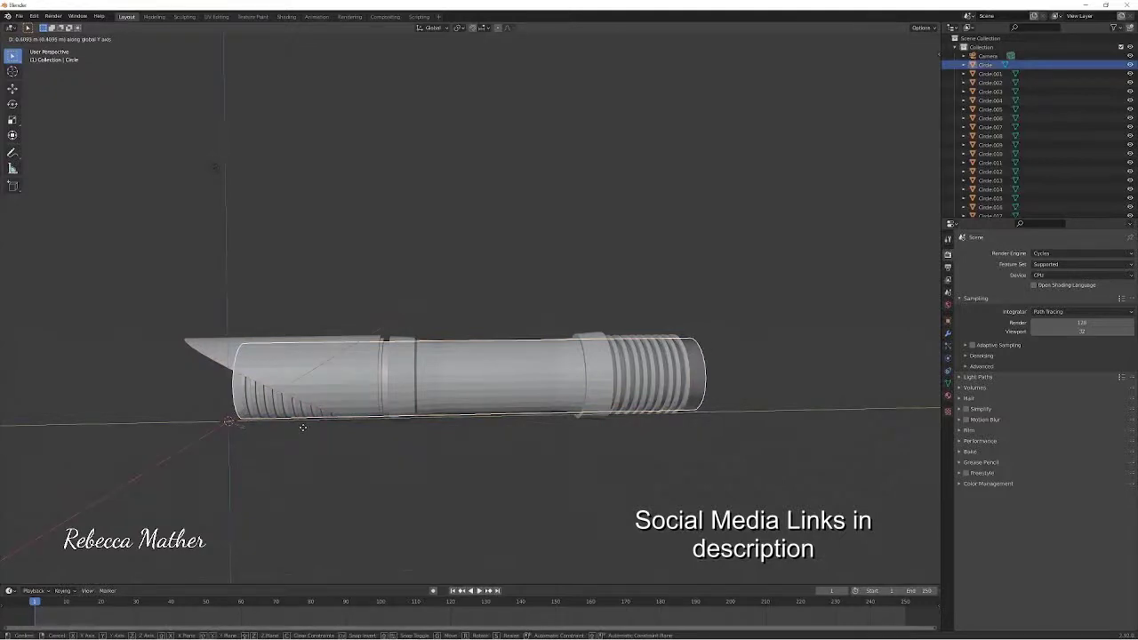
click(302, 427)
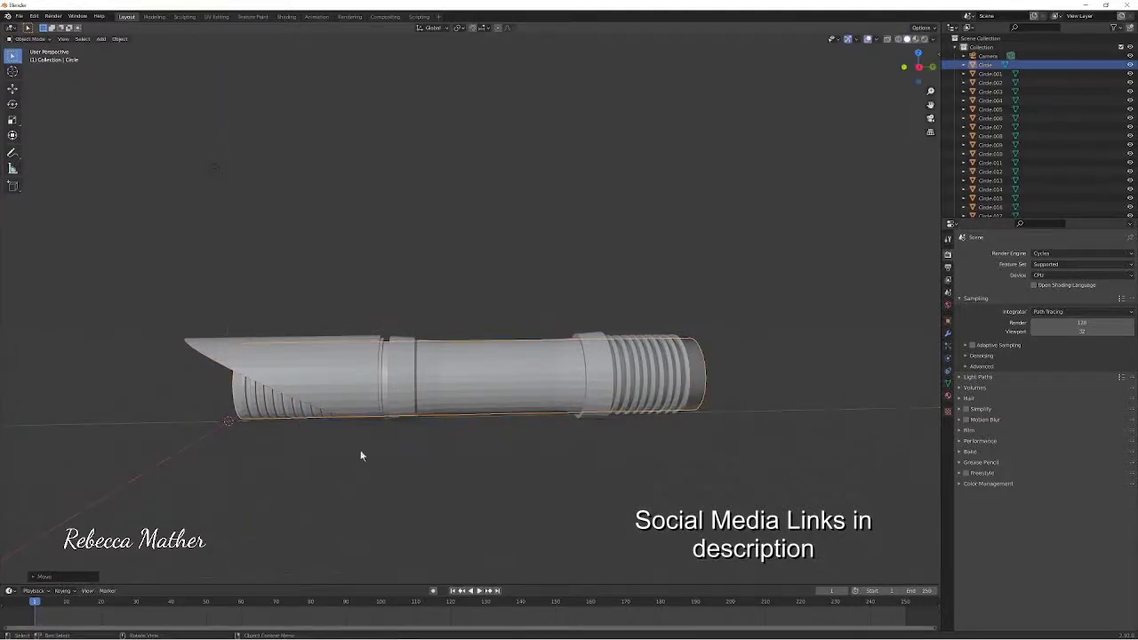
Select the collared middle sleeve together with the rings of the exposed ribbed section and shift them as one group.
click(596, 348)
shift+click(618, 358)
shift+click(633, 361)
shift+click(643, 364)
shift+click(655, 365)
shift+click(663, 368)
shift+click(671, 371)
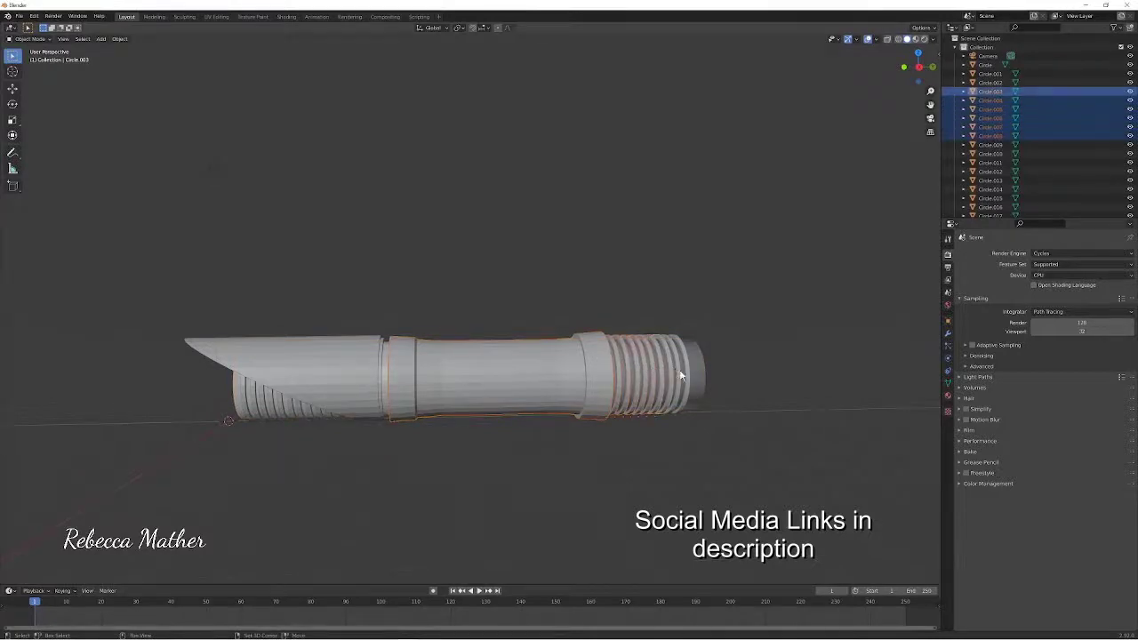
shift+click(681, 374)
shift+click(686, 379)
key(g)
key(y)
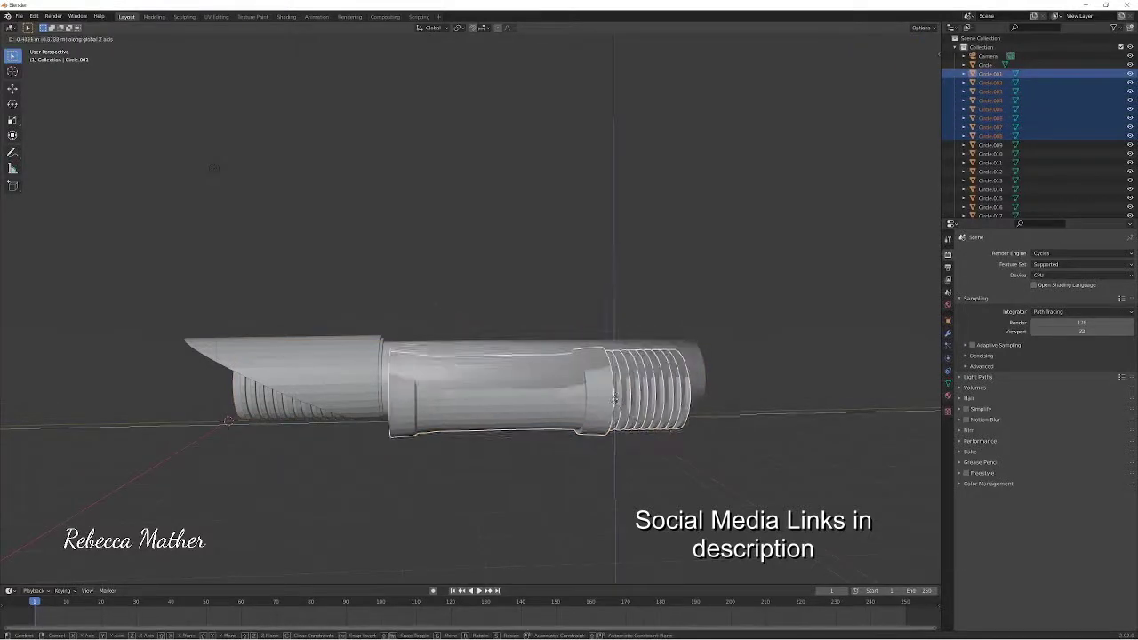